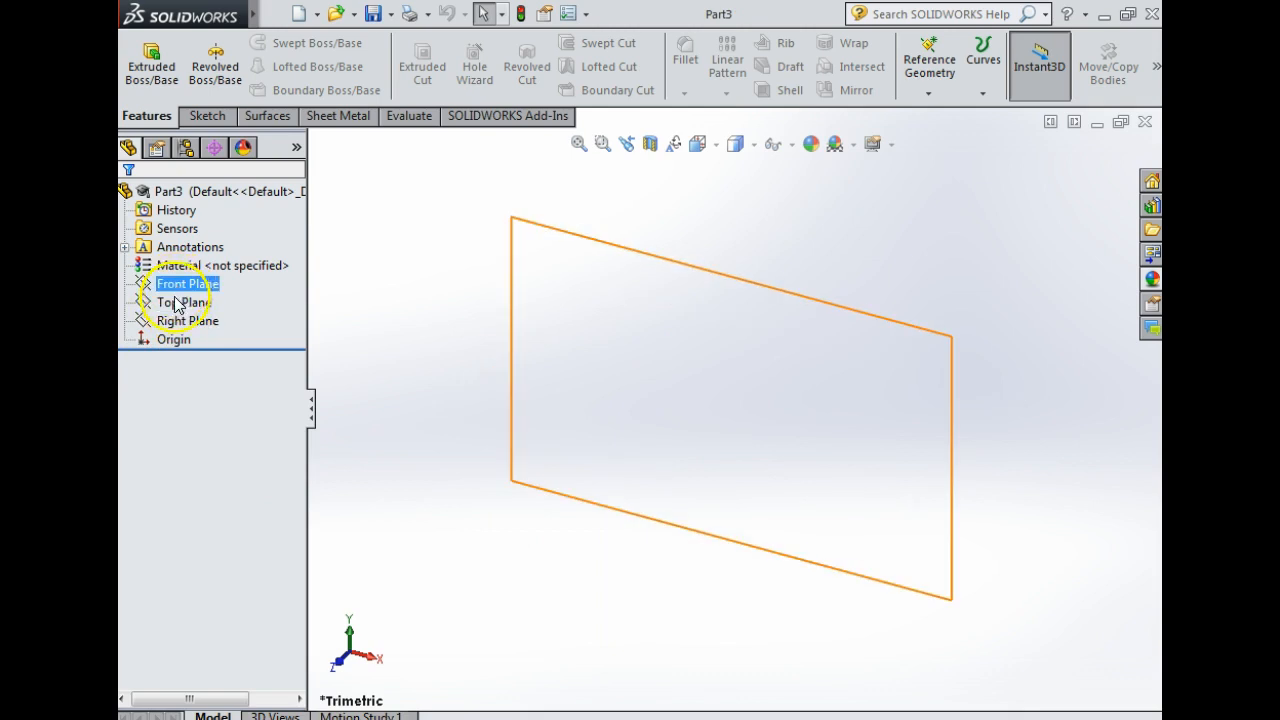
Sketch a vertical centerline about 88 mm long upward from the origin on the Front Plane, viewed normal to it.
left_click(176, 287)
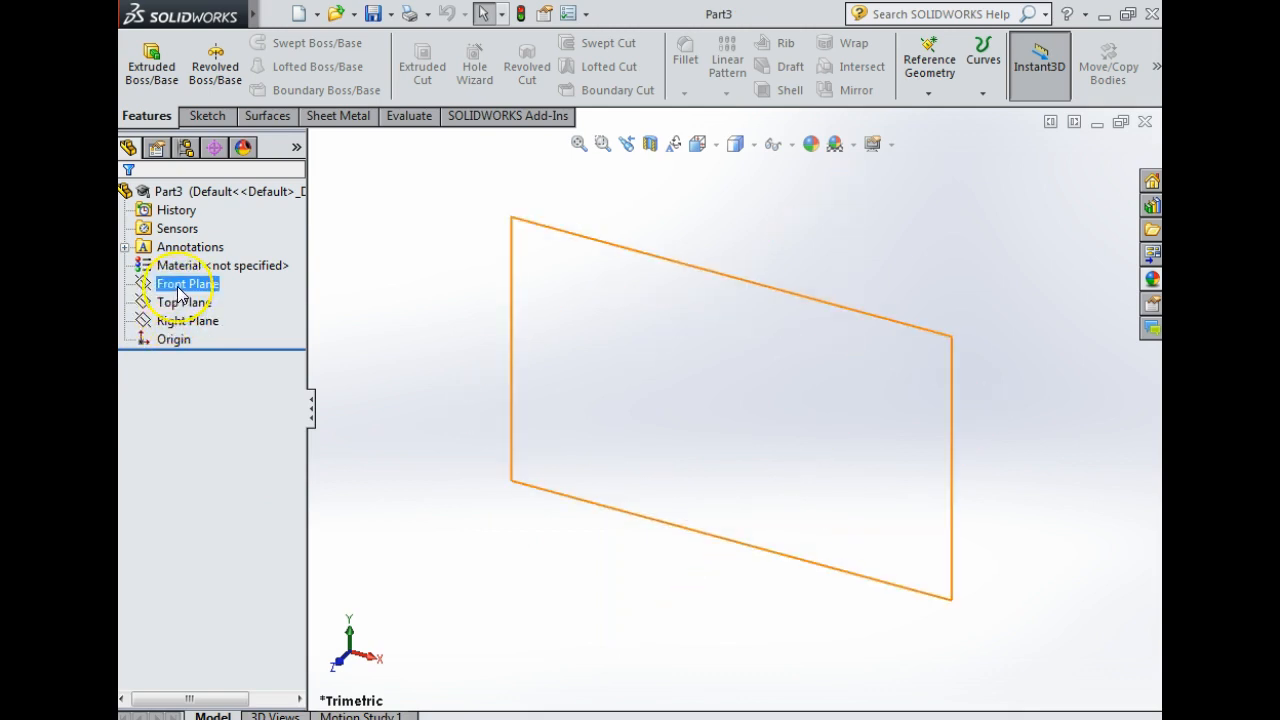
right_click(180, 290)
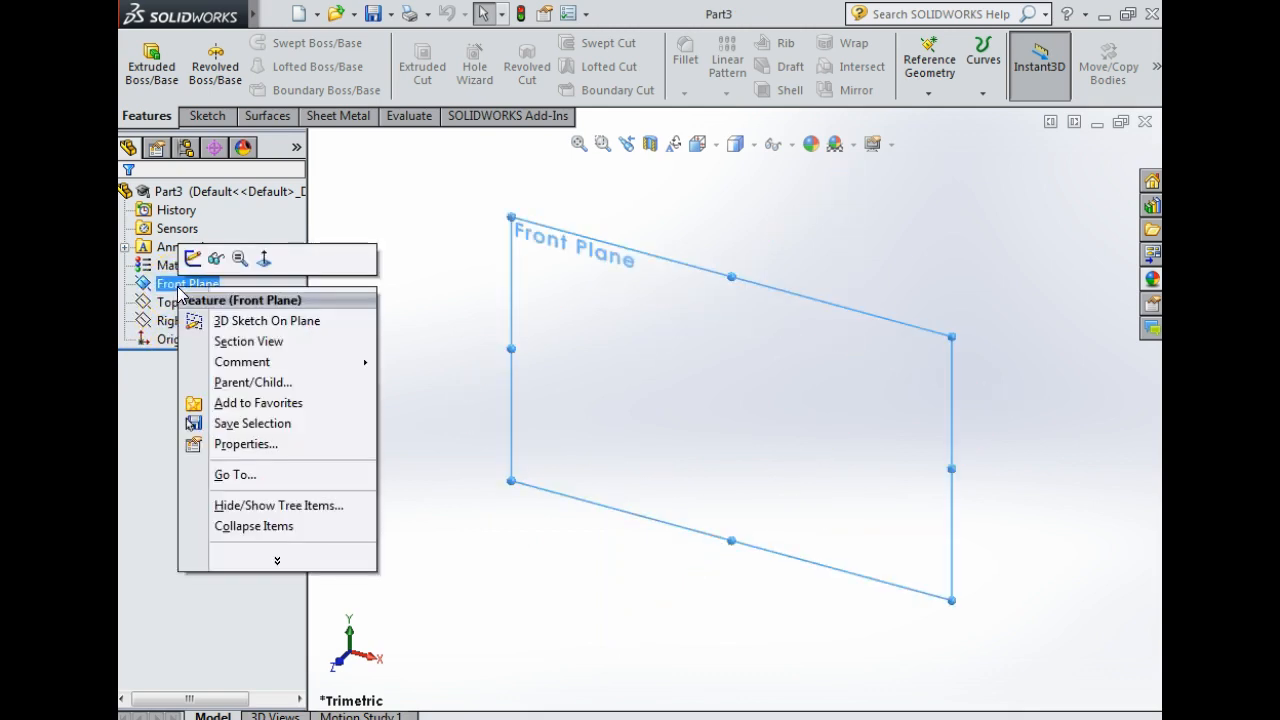
left_click(259, 262)
left_click(207, 115)
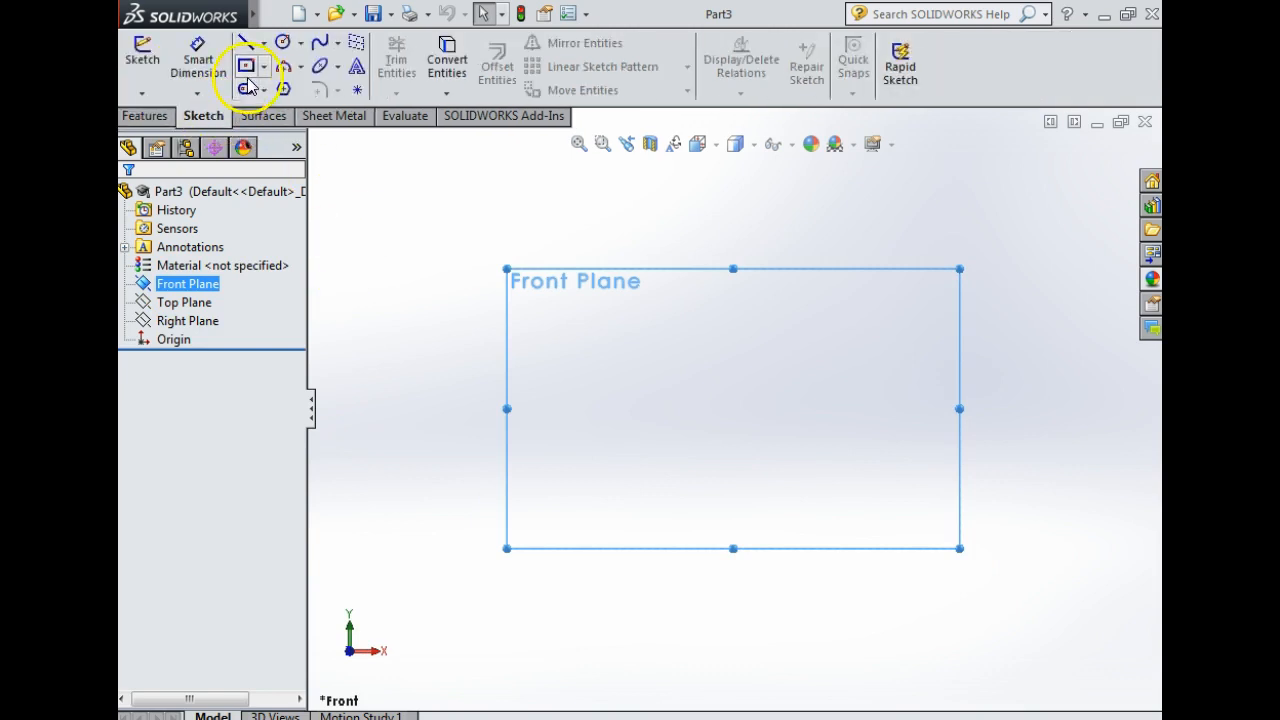
left_click(263, 46)
left_click(295, 86)
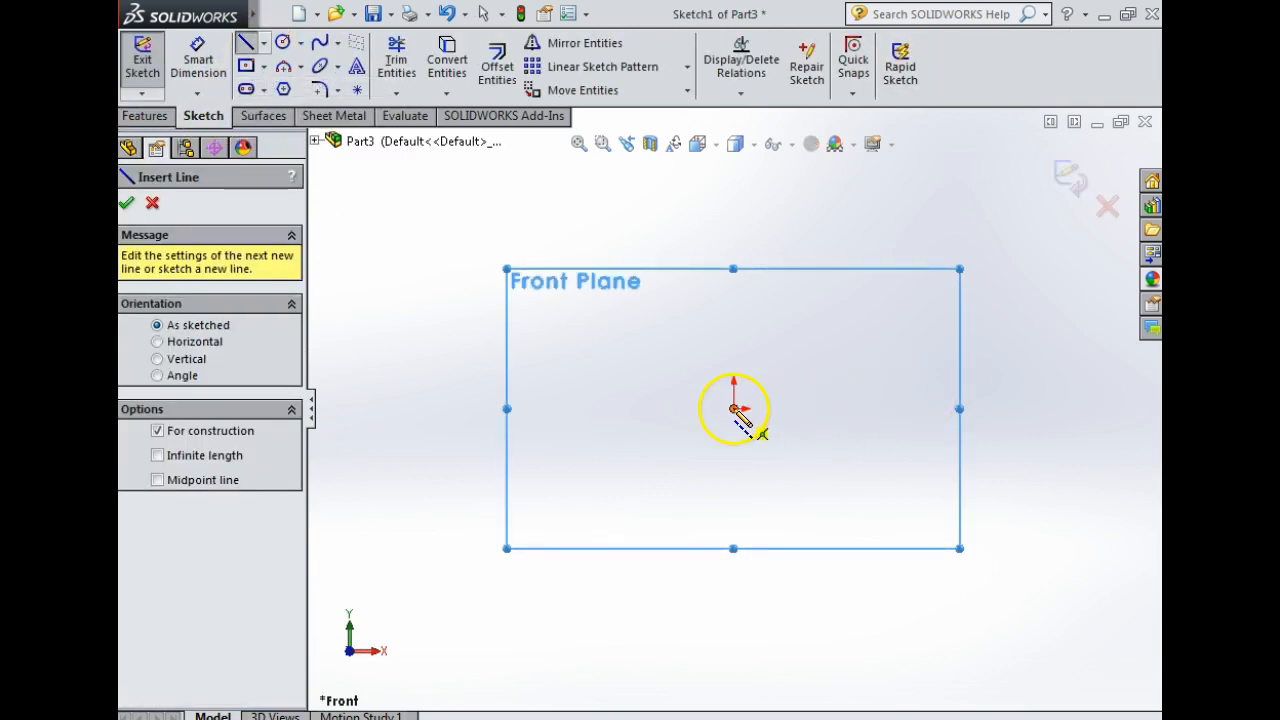
left_click(734, 408)
left_click(734, 183)
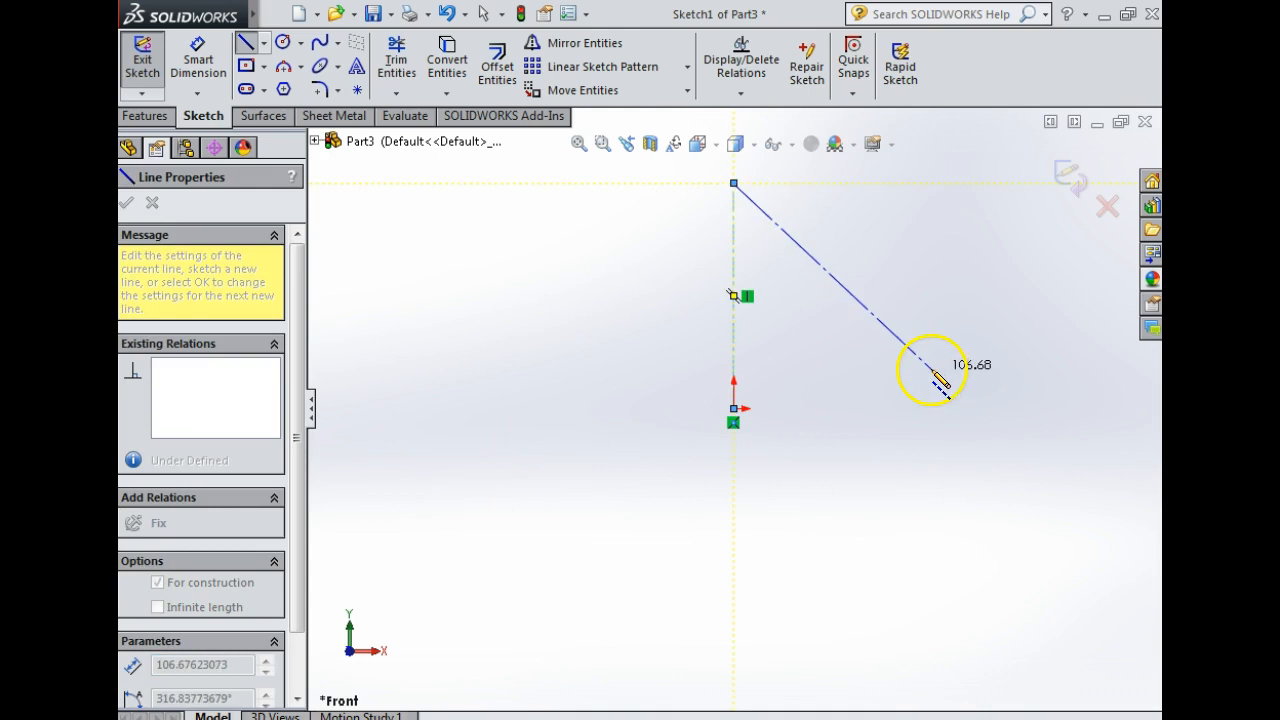
key("Escape")
Dimension the vertical centerline's length to 220 mm.
left_click(198, 66)
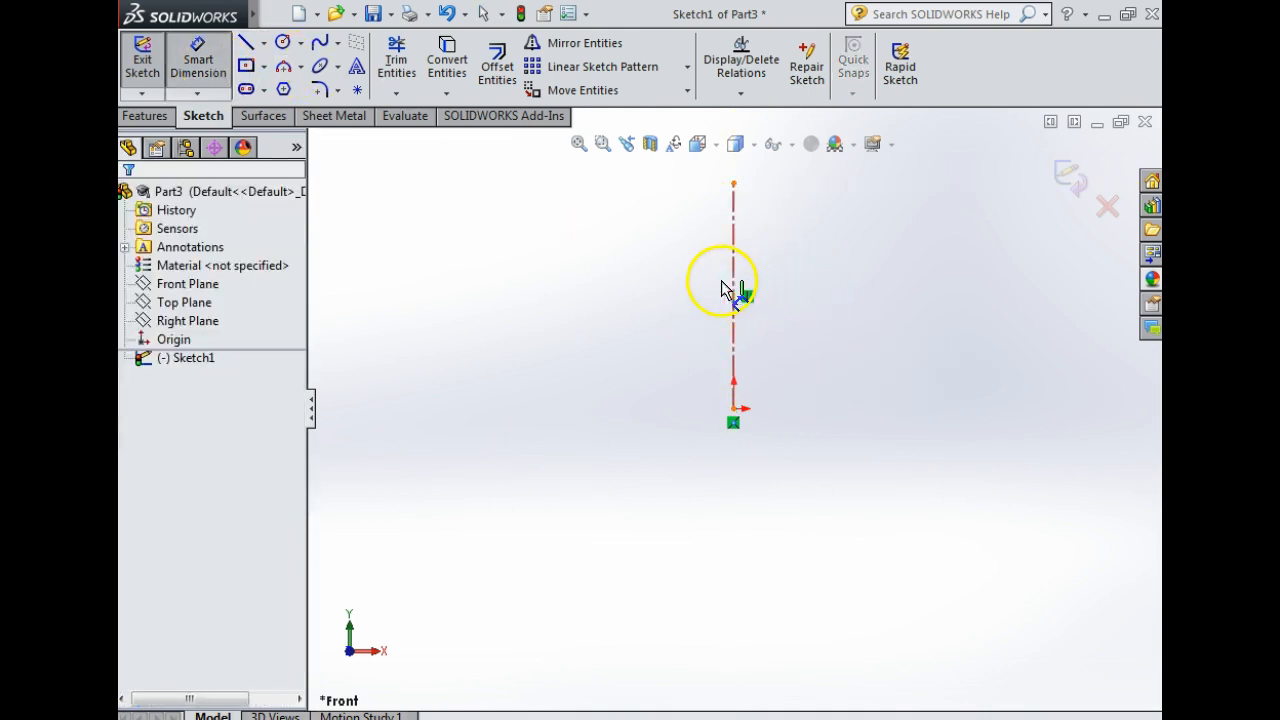
left_click(728, 289)
left_click(692, 290)
type("220")
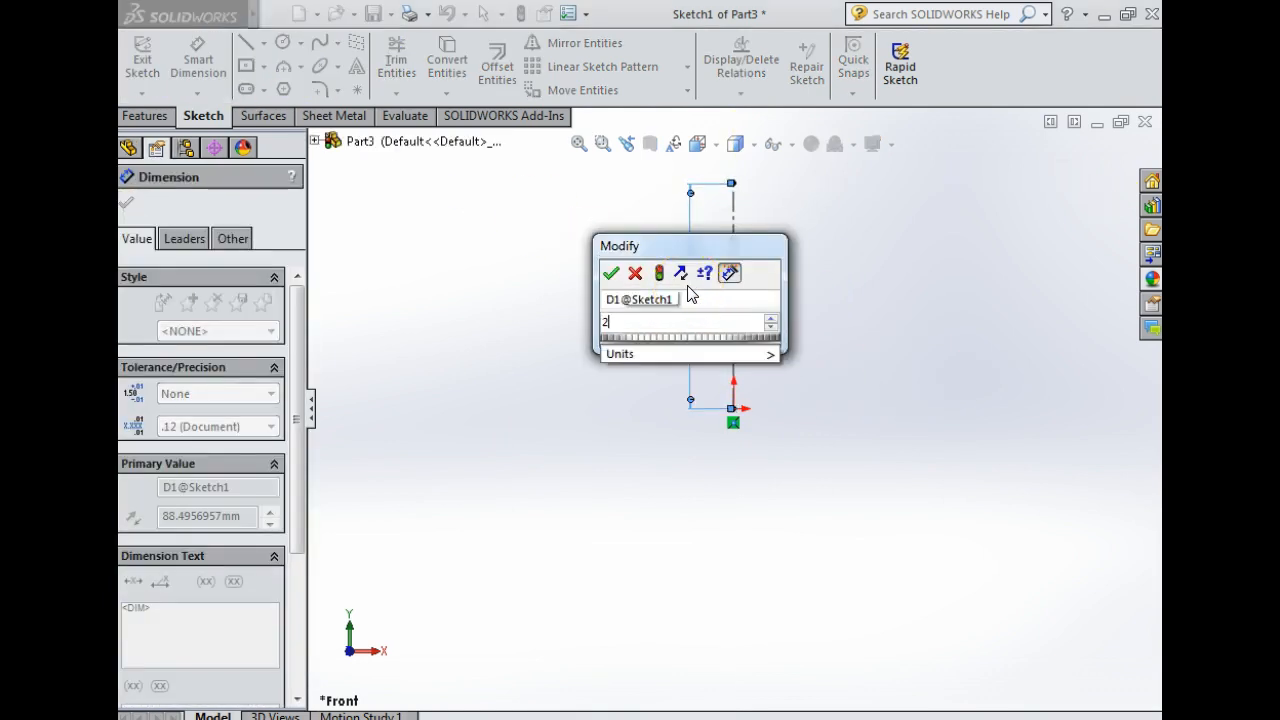
key("Return")
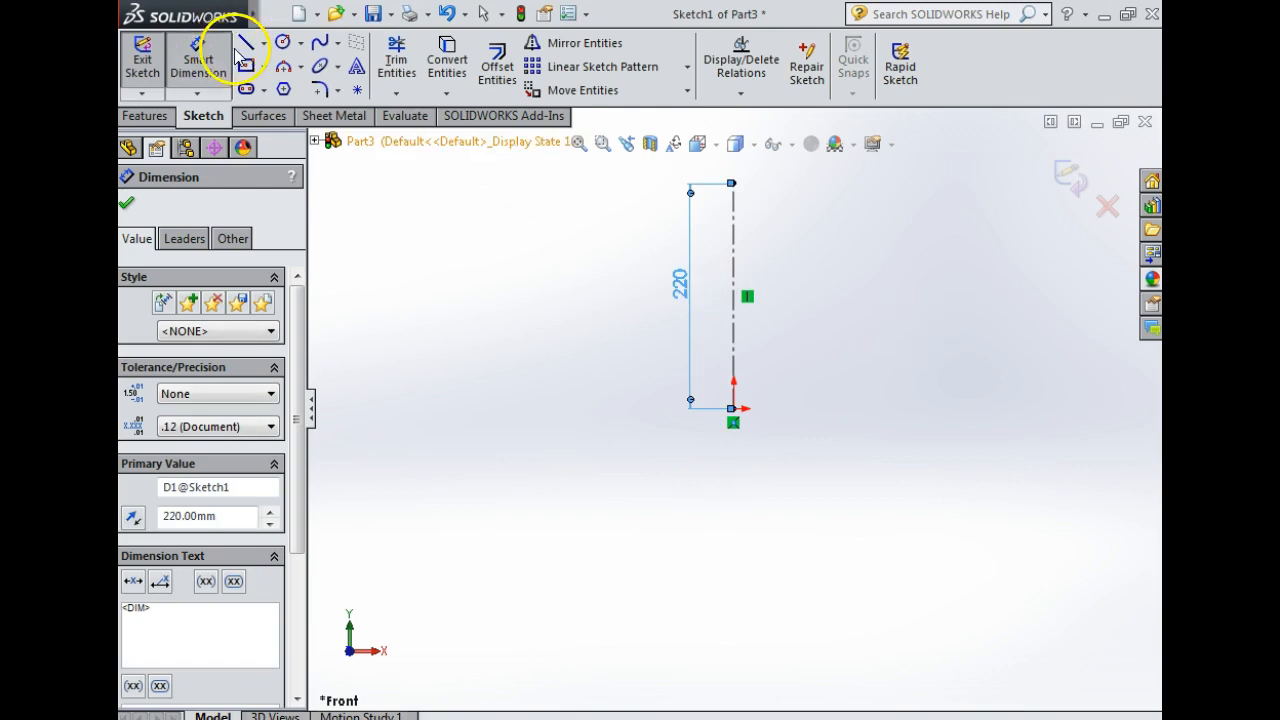
Draw a horizontal centerline about 42 mm long rightward from the vertical centerline's upper endpoint.
left_click(265, 44)
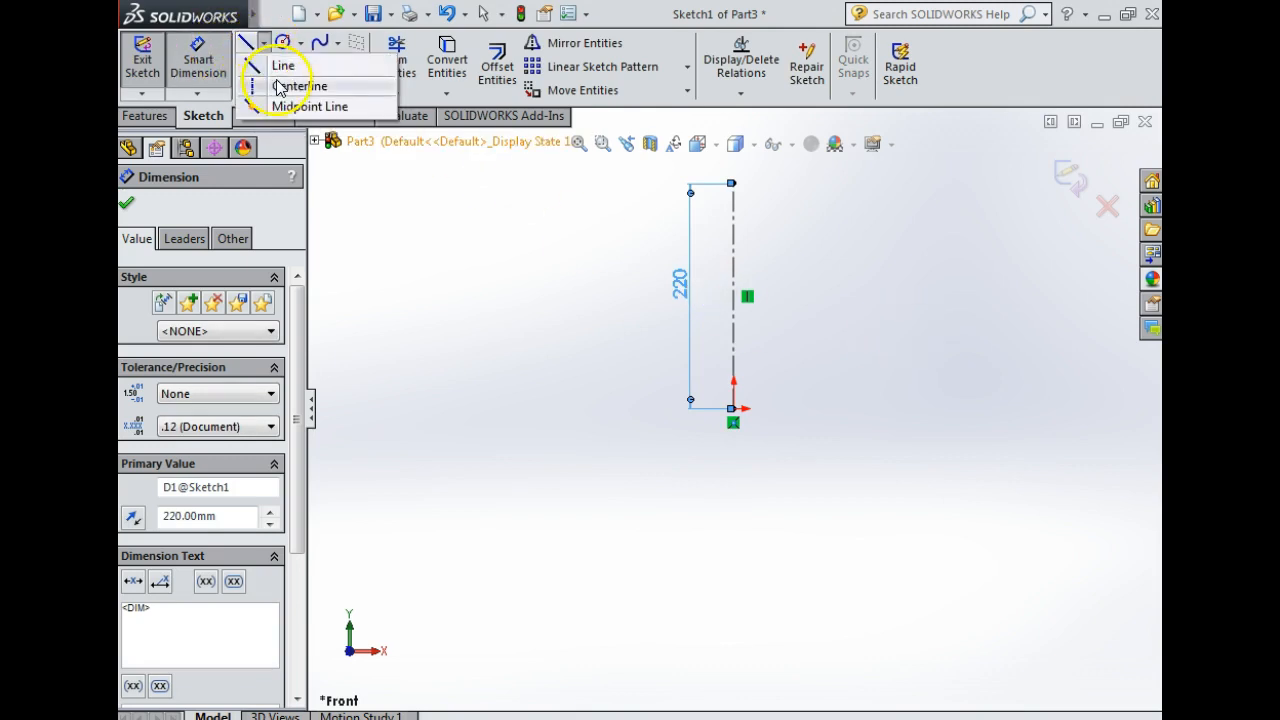
left_click(298, 83)
left_click(733, 184)
left_click(776, 184)
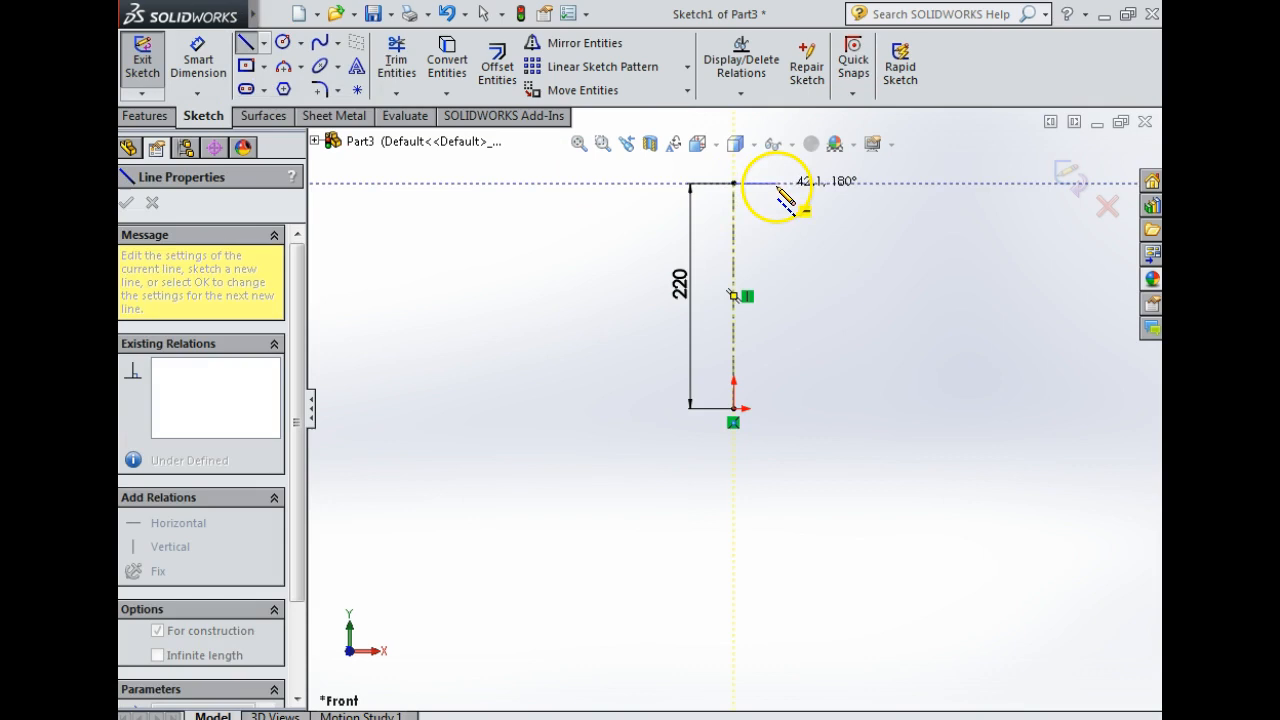
key("Escape")
Draw a horizontal centerline rightward from the origin, longer than the upper one.
left_click(264, 46)
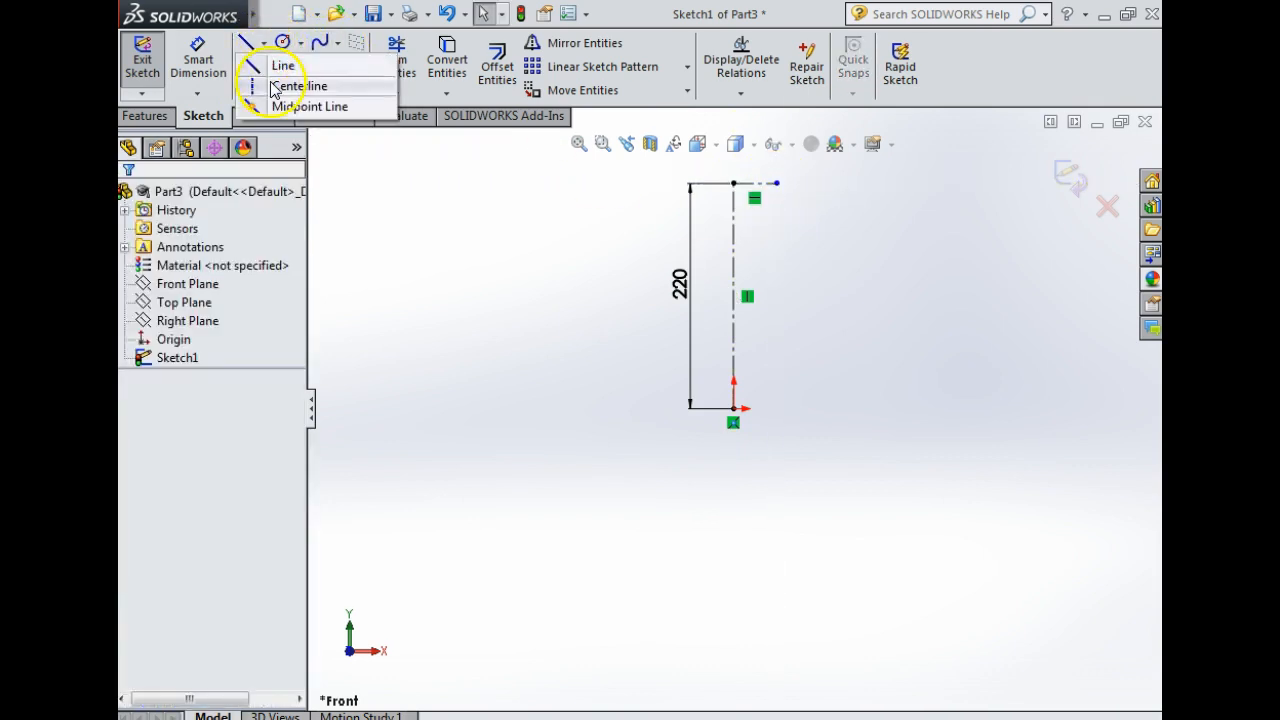
left_click(294, 83)
left_click(733, 408)
left_click(811, 408)
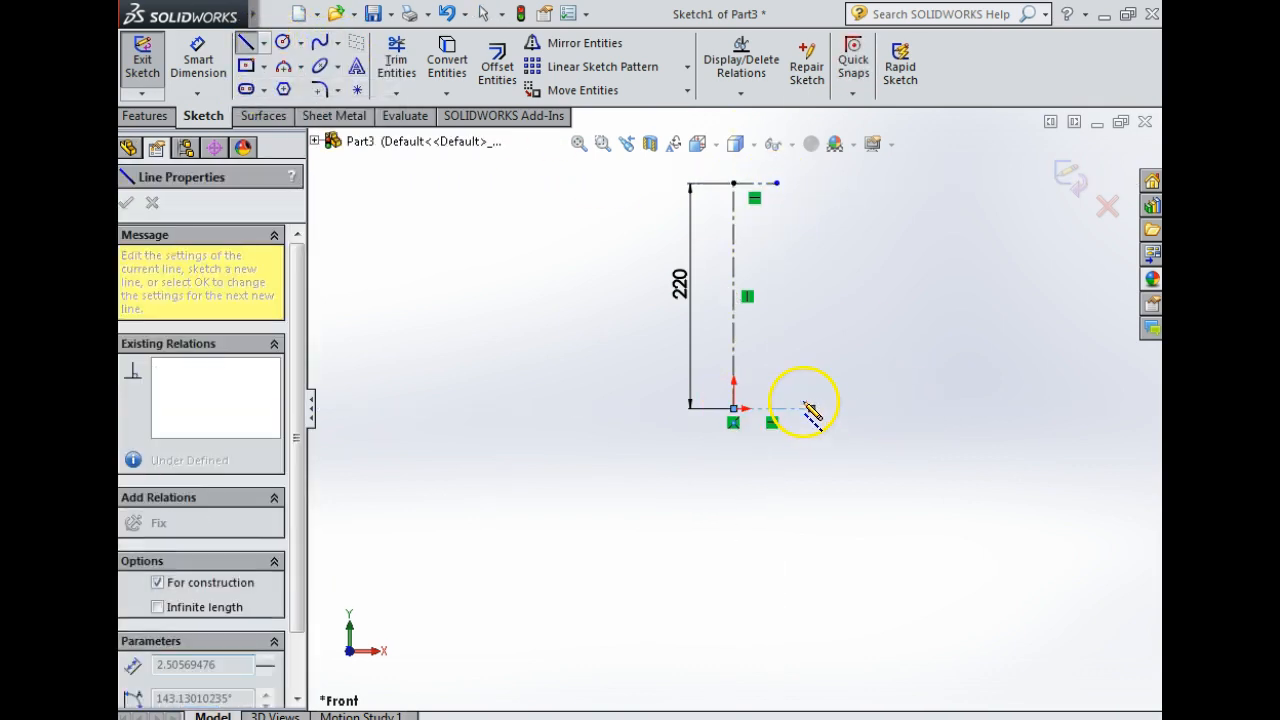
key("Escape")
Dimension the upper horizontal centerline's length to 30 mm.
left_click(212, 74)
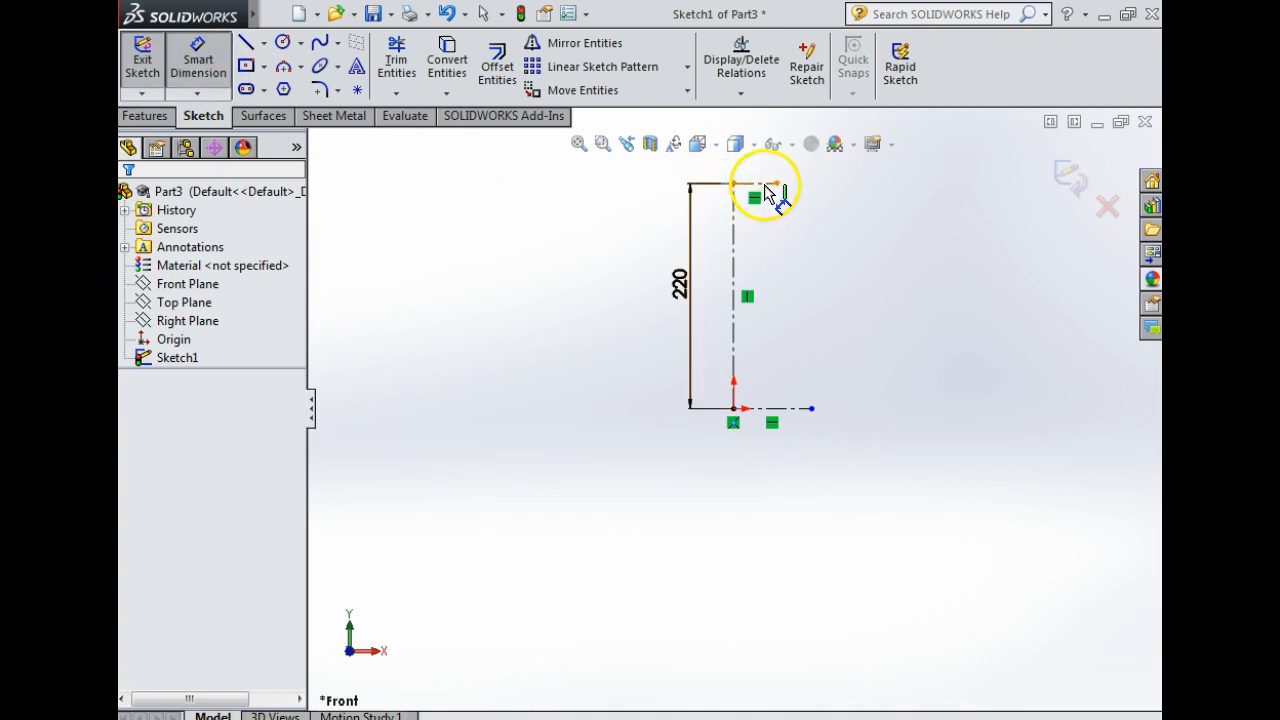
left_click(762, 185)
left_click(780, 238)
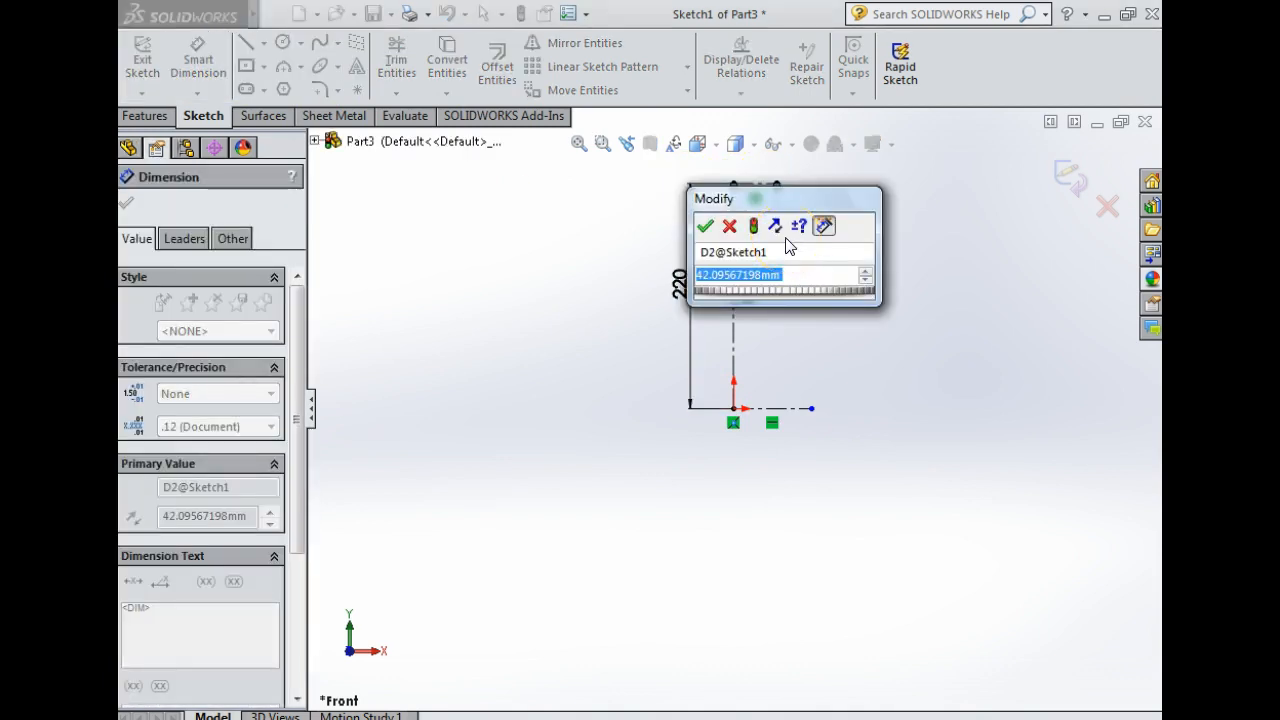
type("30")
key("Return")
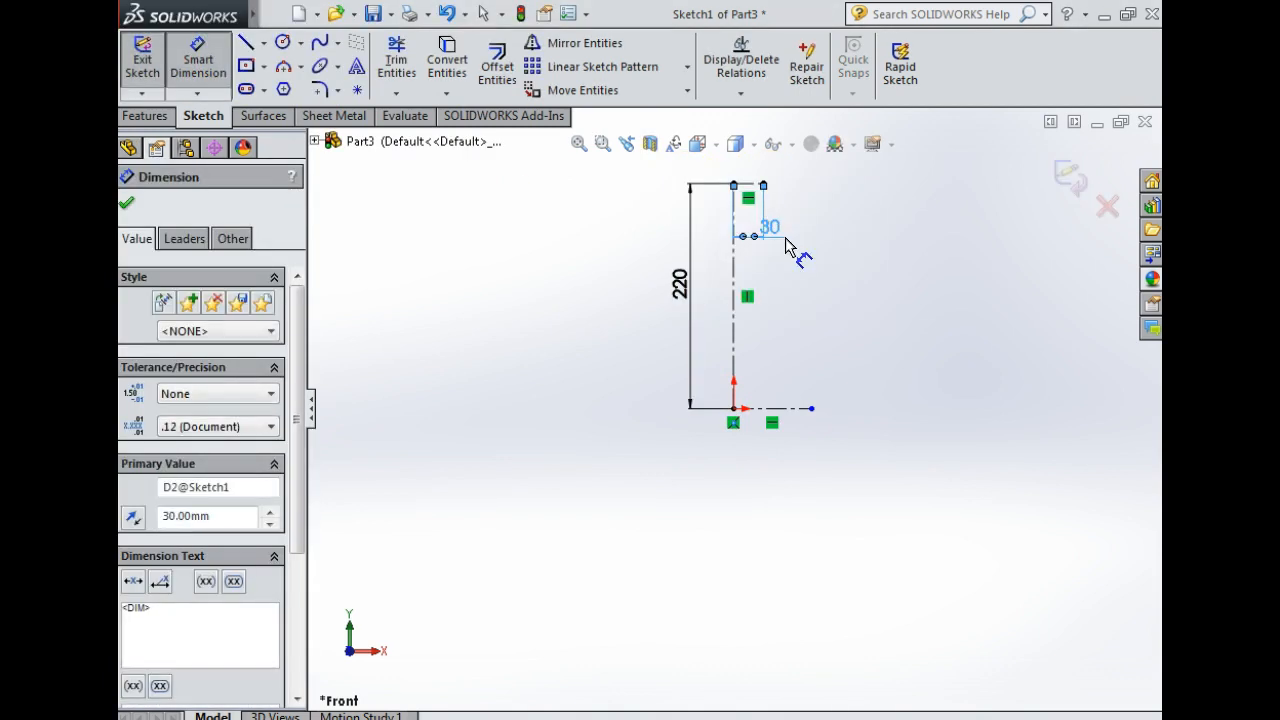
Dimension the lower horizontal centerline and set its length to 40 mm.
left_click(786, 418)
left_click(818, 516)
type("4")
key("Return")
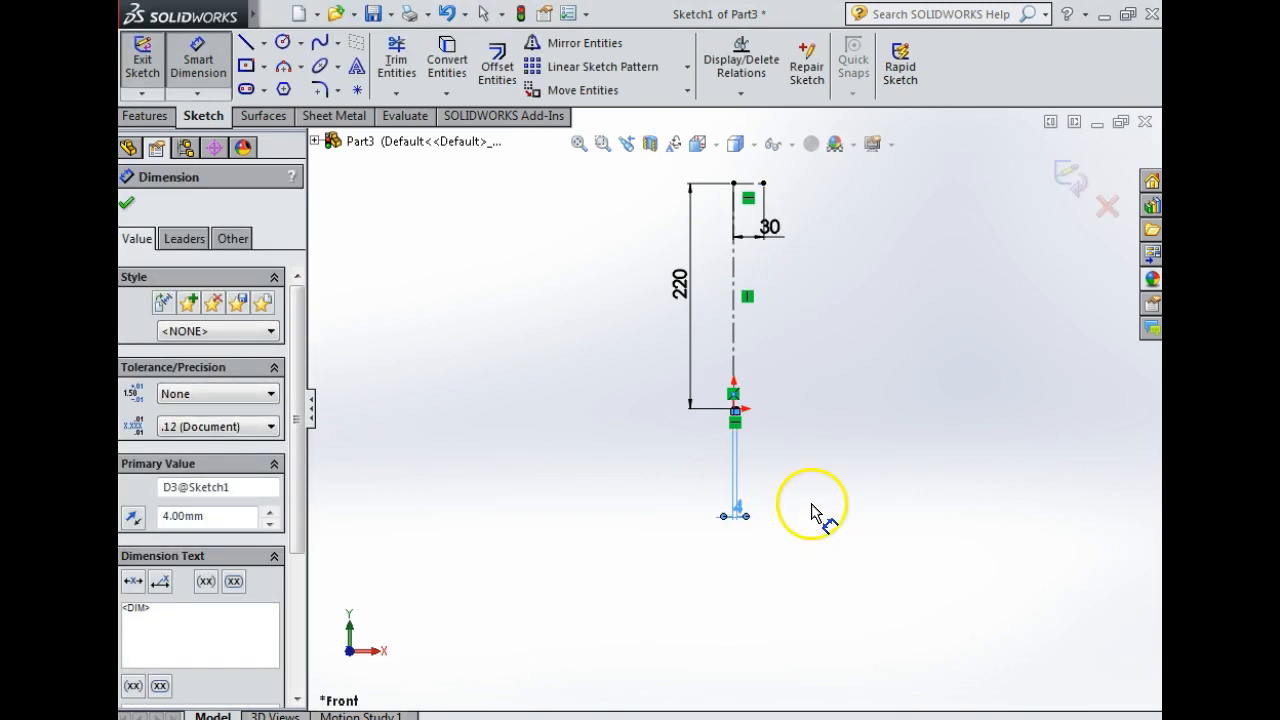
scroll(715, 500, "down", 3)
double_click(715, 497)
type("40")
key("Return")
Draw a wavy spline from the upper centerline's free end through five intermediate points to the lower centerline's free end.
scroll(829, 371, "up", 3)
scroll(815, 222, "down", 3)
left_click(324, 46)
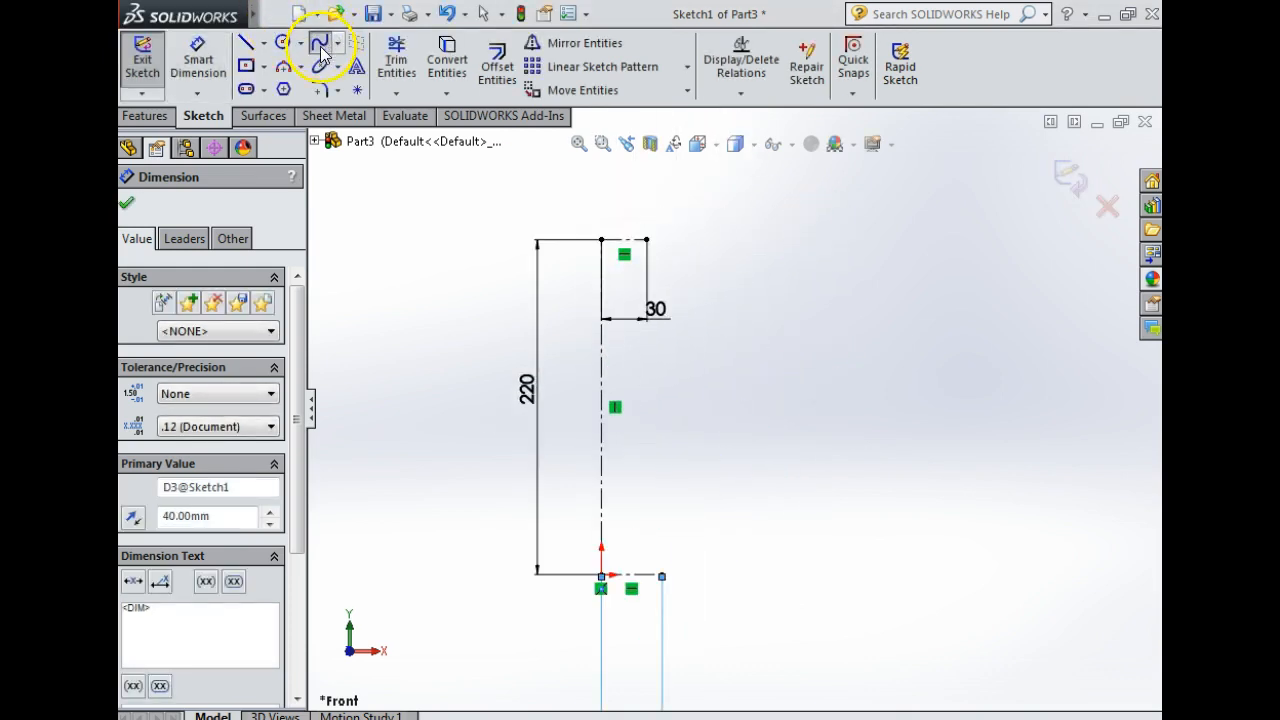
left_click(647, 240)
left_click(662, 247)
left_click(685, 299)
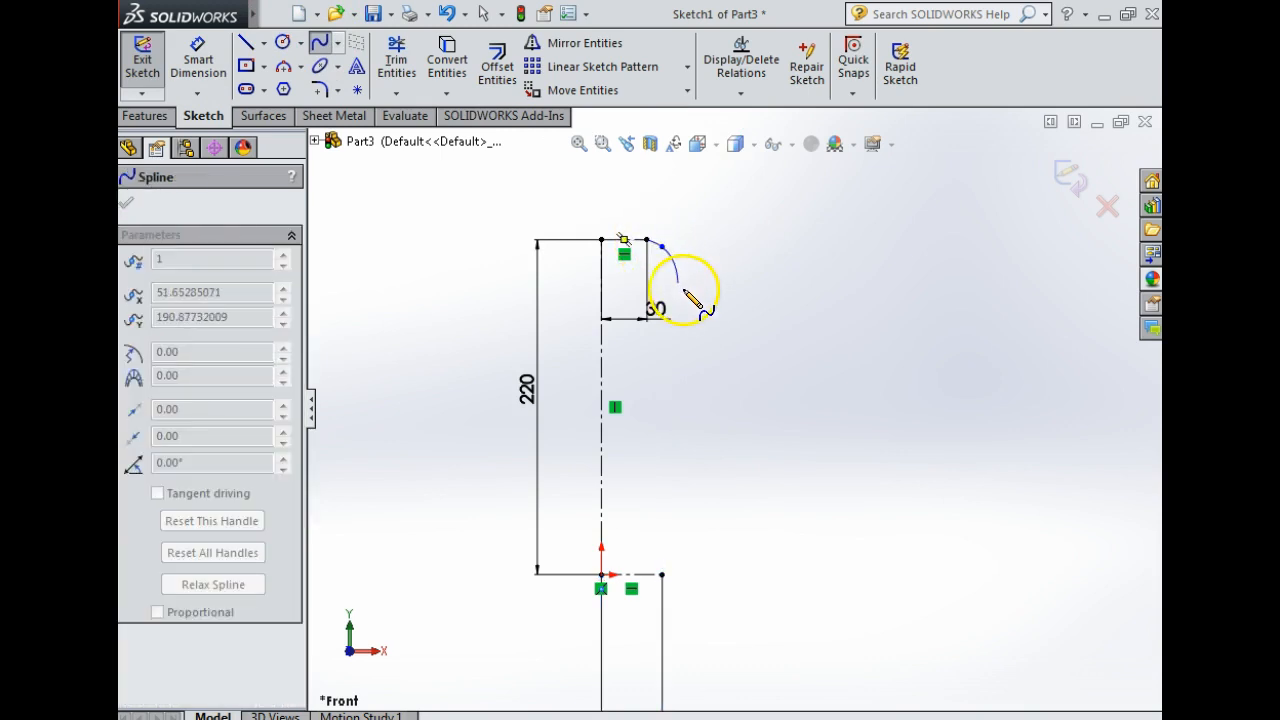
left_click(684, 377)
left_click(701, 459)
left_click(705, 541)
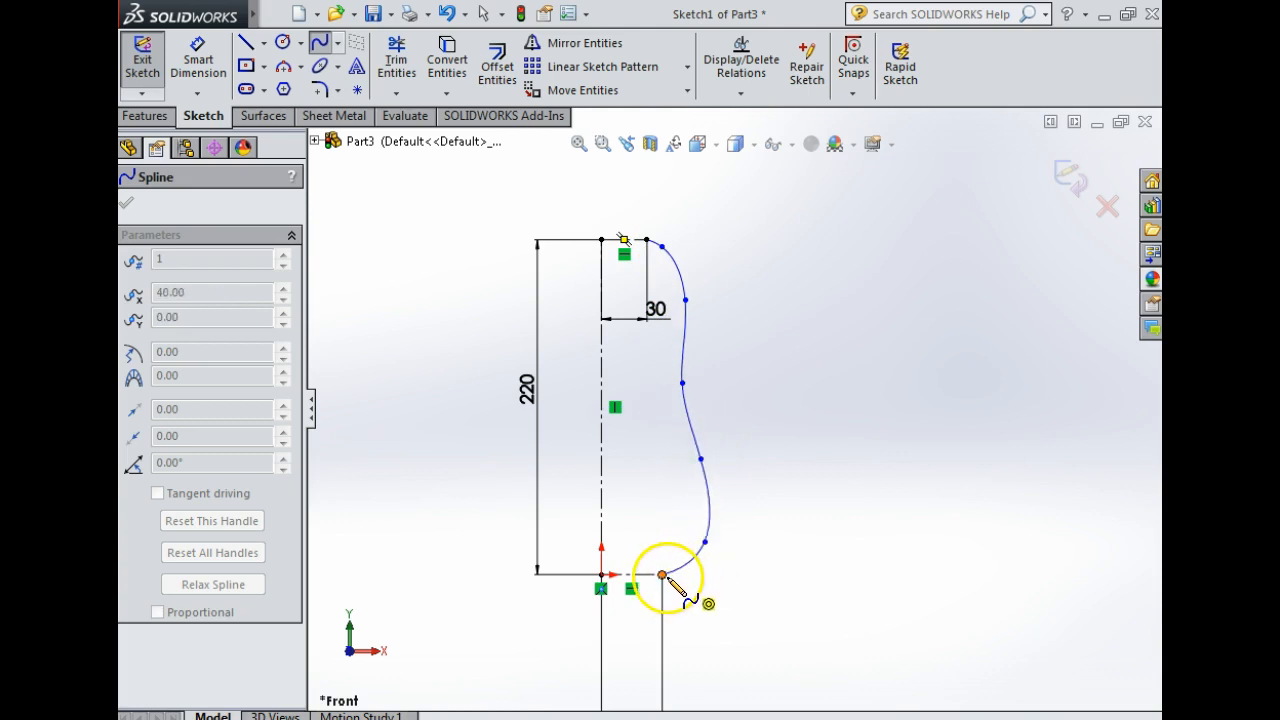
left_click(664, 576)
key("Escape")
Dimension the horizontal distance from the origin to the spline's lowest intermediate point as 67 mm.
scroll(793, 554, "up", 4)
scroll(749, 434, "down", 2)
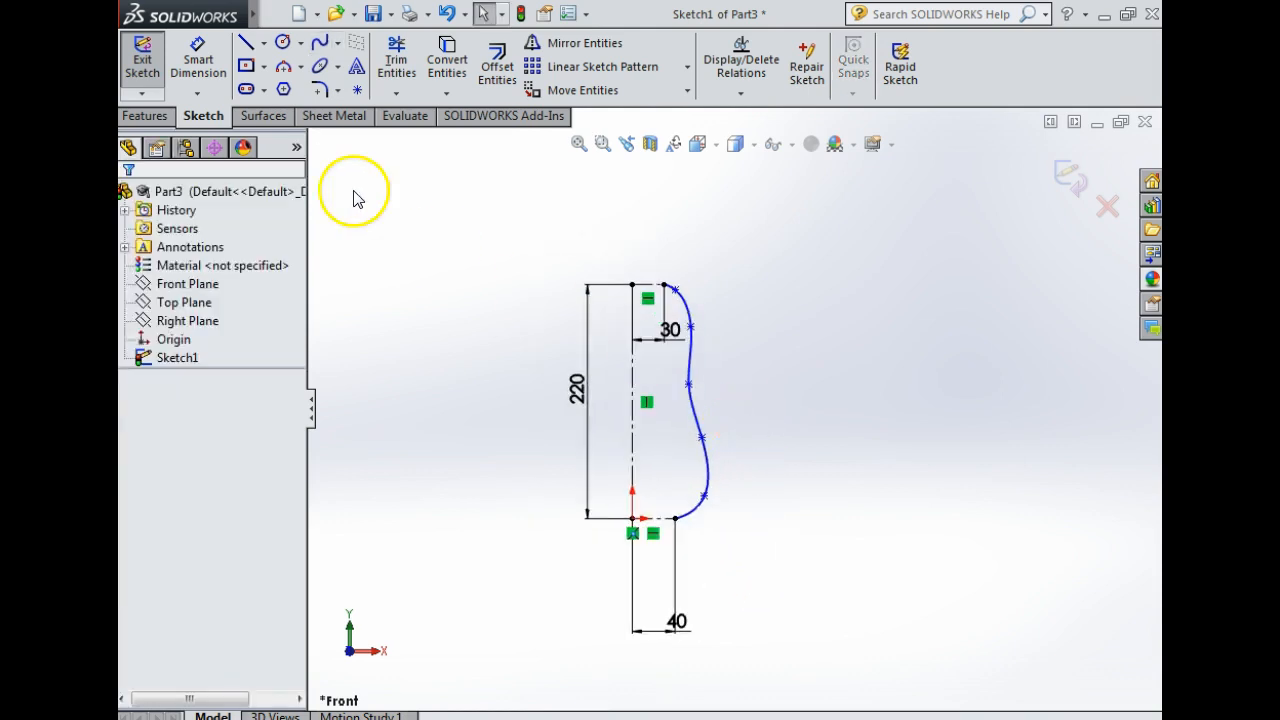
left_click(205, 62)
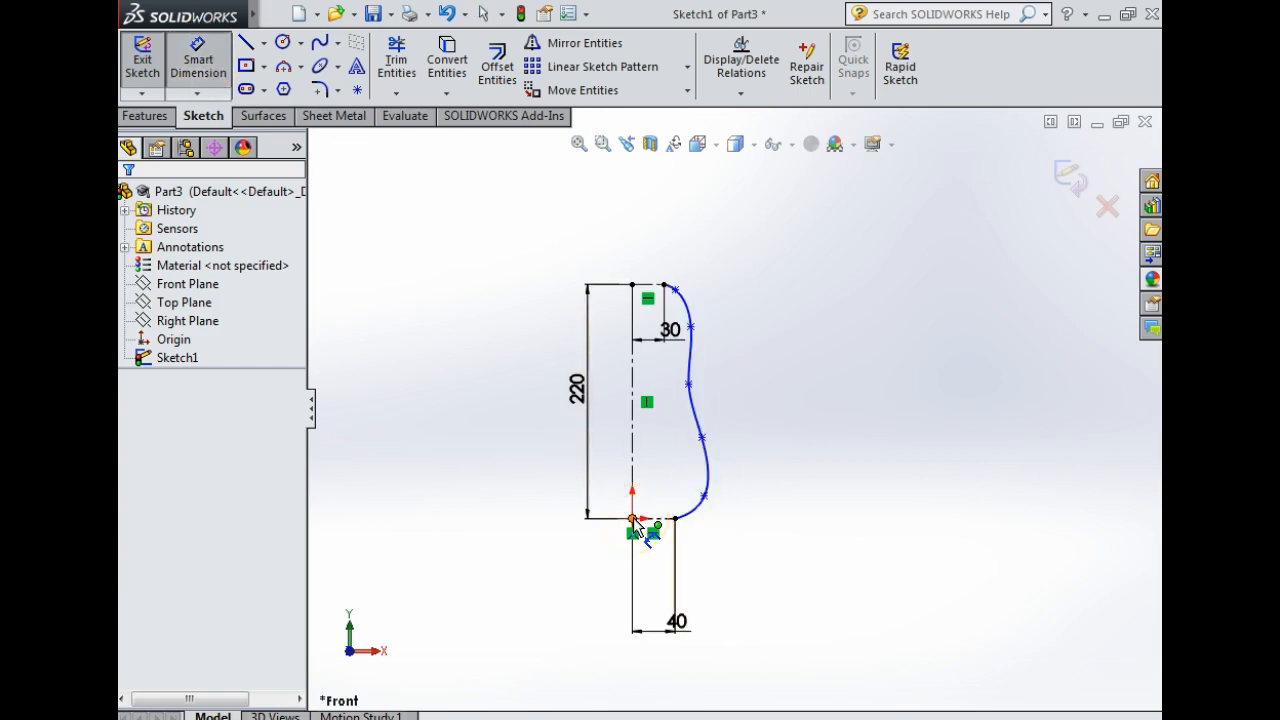
left_click(634, 520)
left_click(705, 498)
left_click(664, 662)
type("67")
key("Return")
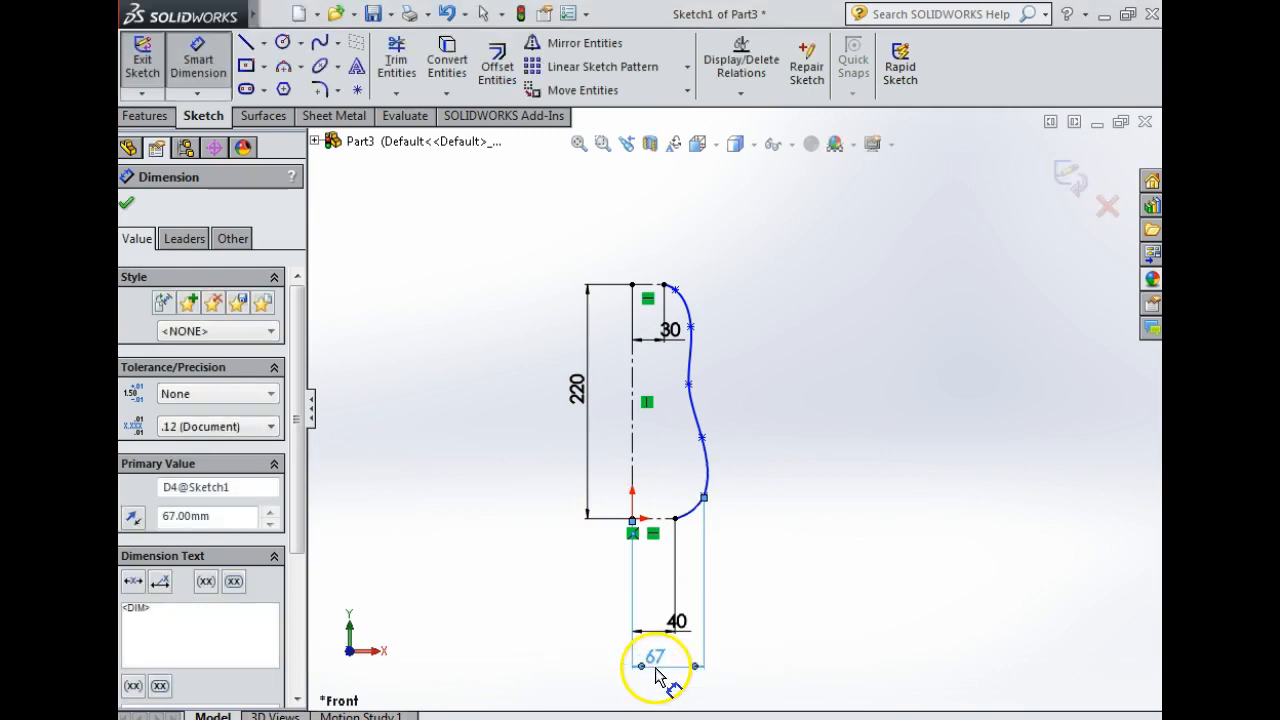
Dimension the horizontal distance from the origin to the second-lowest intermediate spline point as 65 mm.
left_click(703, 440)
left_click(634, 521)
left_click(680, 697)
type("65")
key("Return")
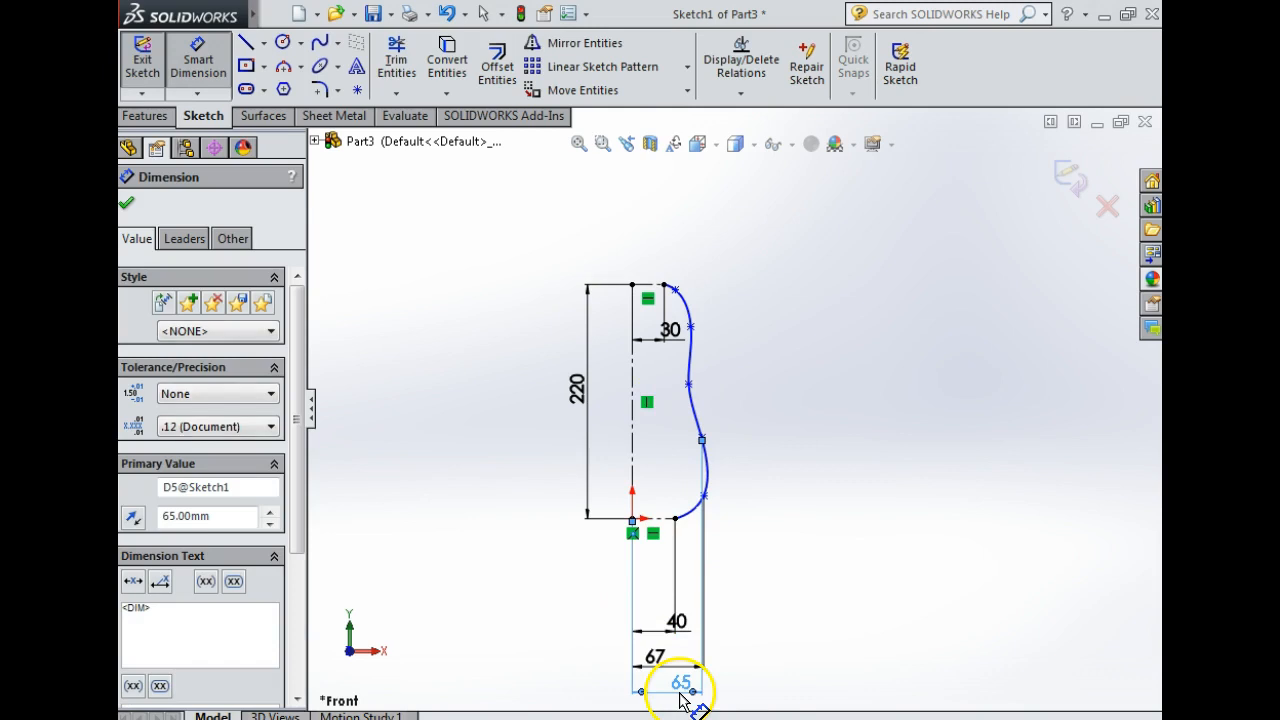
Dimension the horizontal distance from the origin to the spline's middle point as 53 mm.
left_click(690, 387)
left_click(633, 519)
scroll(724, 662, "up", 2)
left_click(675, 655)
type("53")
key("Return")
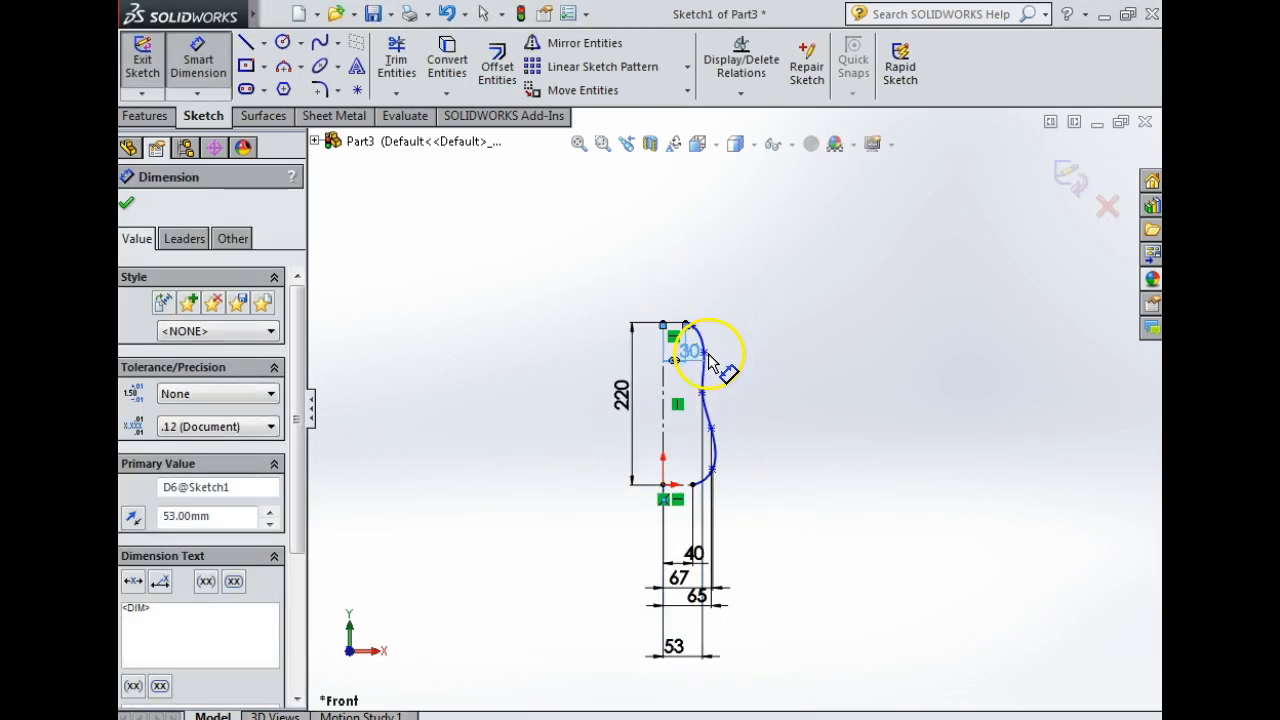
key("Escape")
Dimension the horizontal distance from the origin to the second-highest intermediate spline point as 55 mm.
left_click(197, 60)
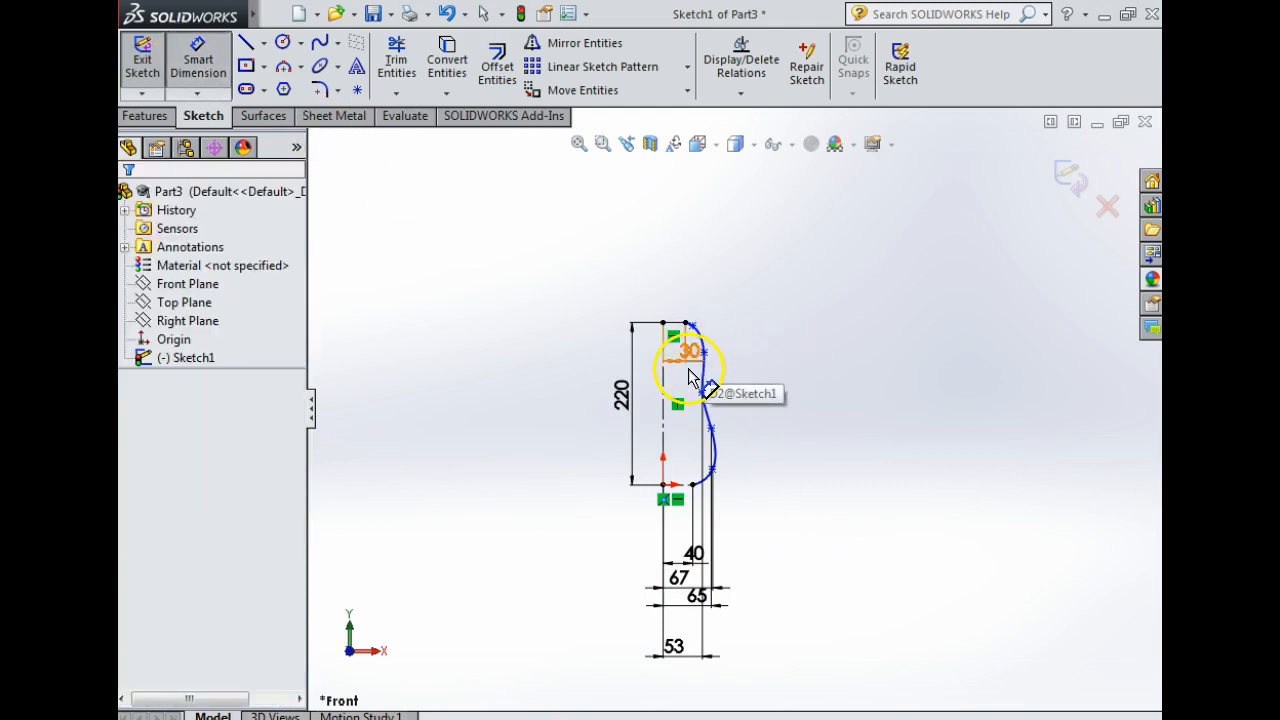
scroll(690, 378, "down", 5)
left_click(725, 346)
scroll(732, 400, "up", 3)
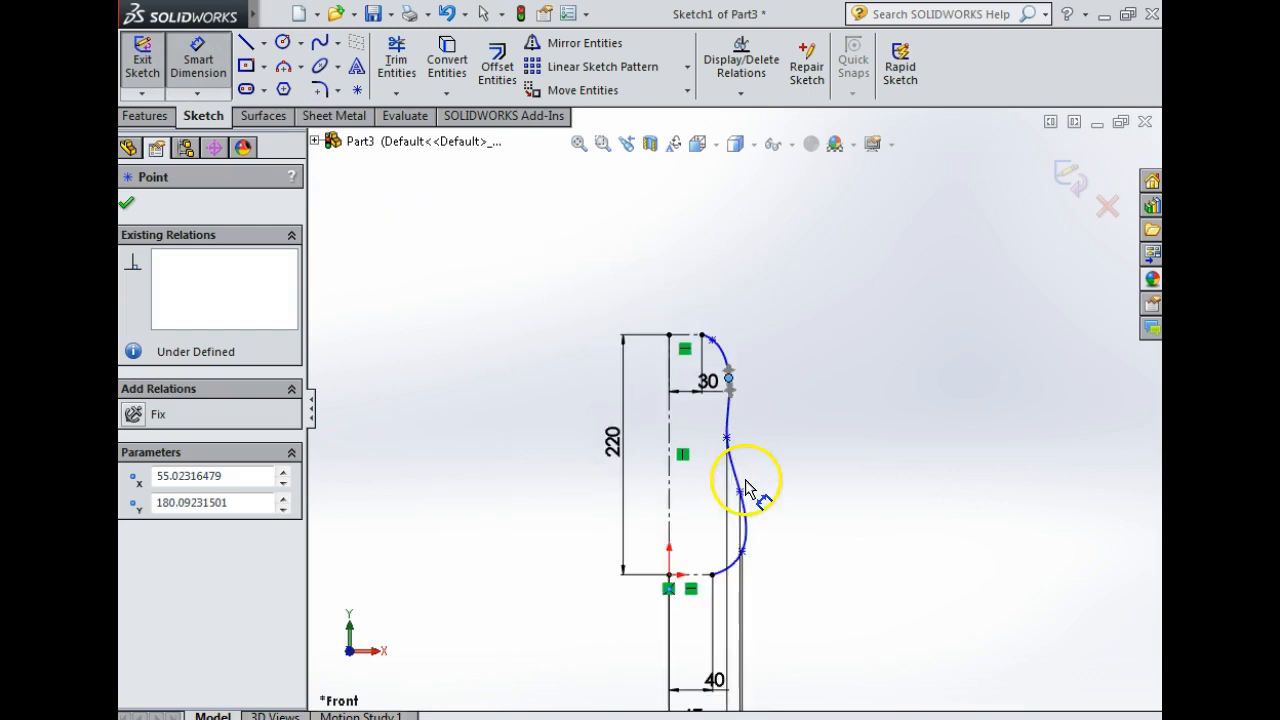
left_click(669, 576)
left_click(722, 303)
type("55")
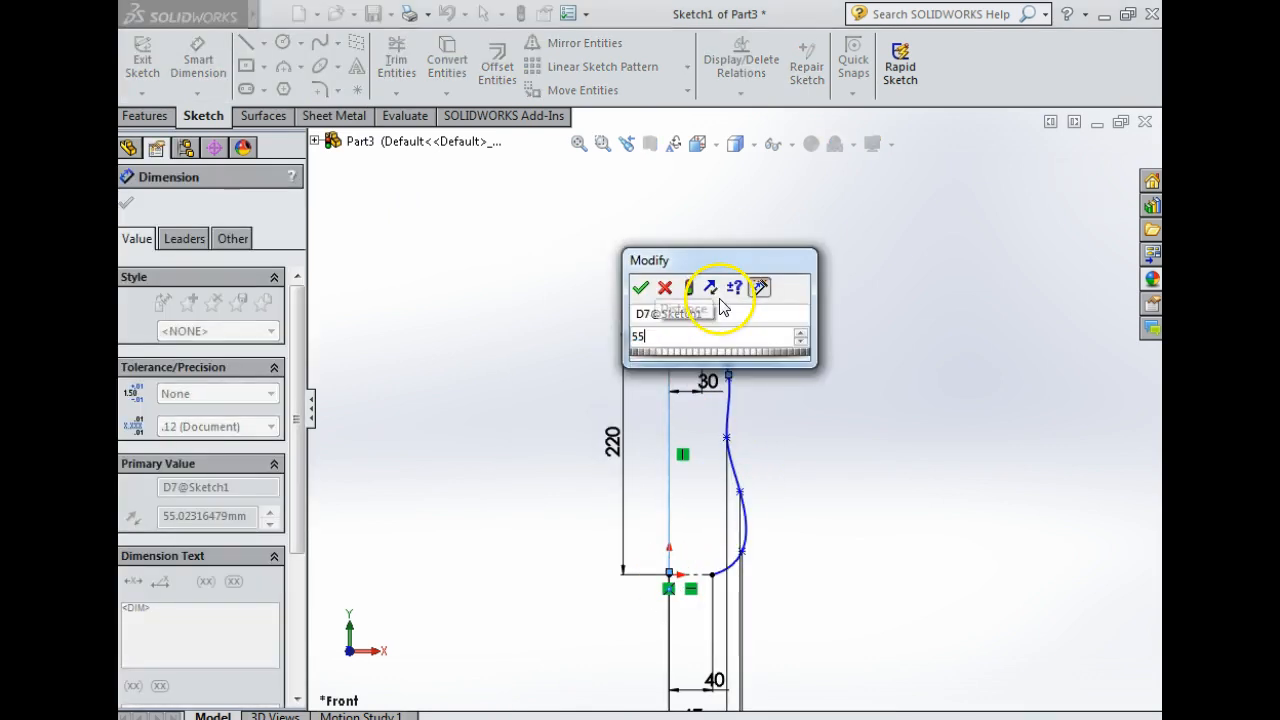
key("Return")
Dimension the horizontal distance from the origin to the spline's highest intermediate point as 40 mm.
left_click(713, 342)
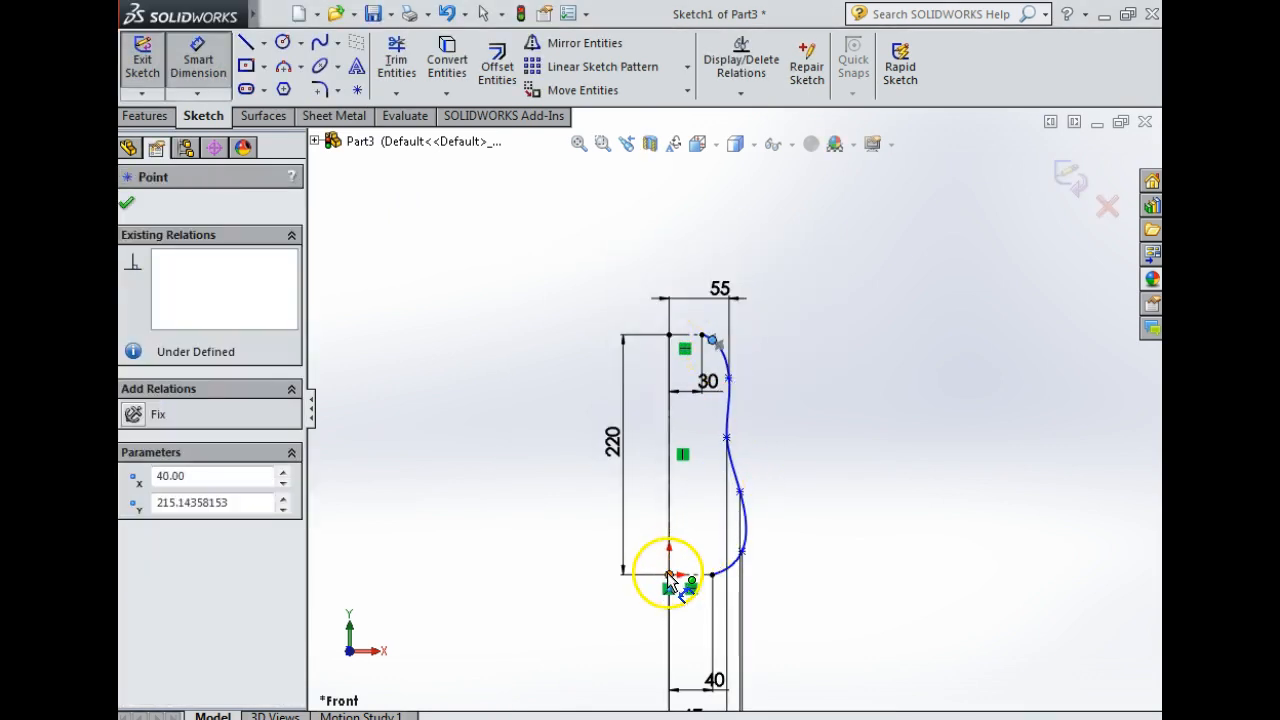
left_click(669, 576)
left_click(686, 244)
type("40")
key("Return")
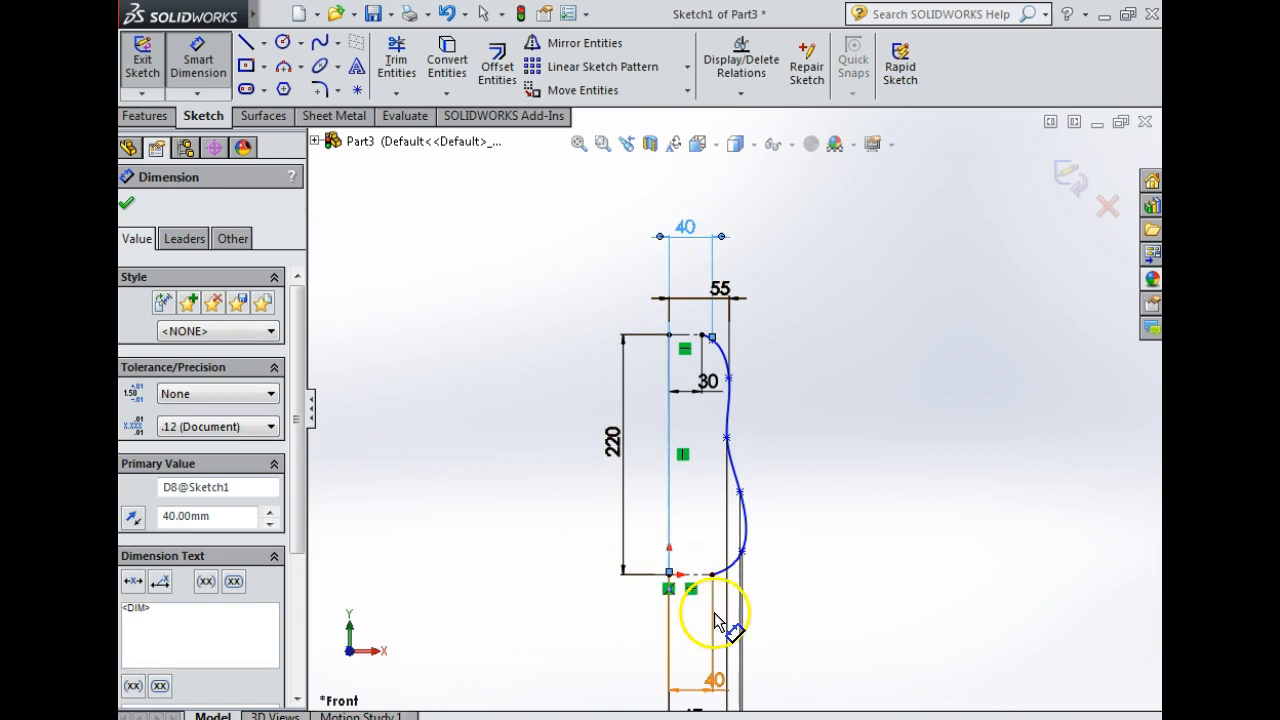
Dimension the vertical distance from the origin to the spline's lowest intermediate point as 21 mm.
left_click(670, 576)
left_click(744, 550)
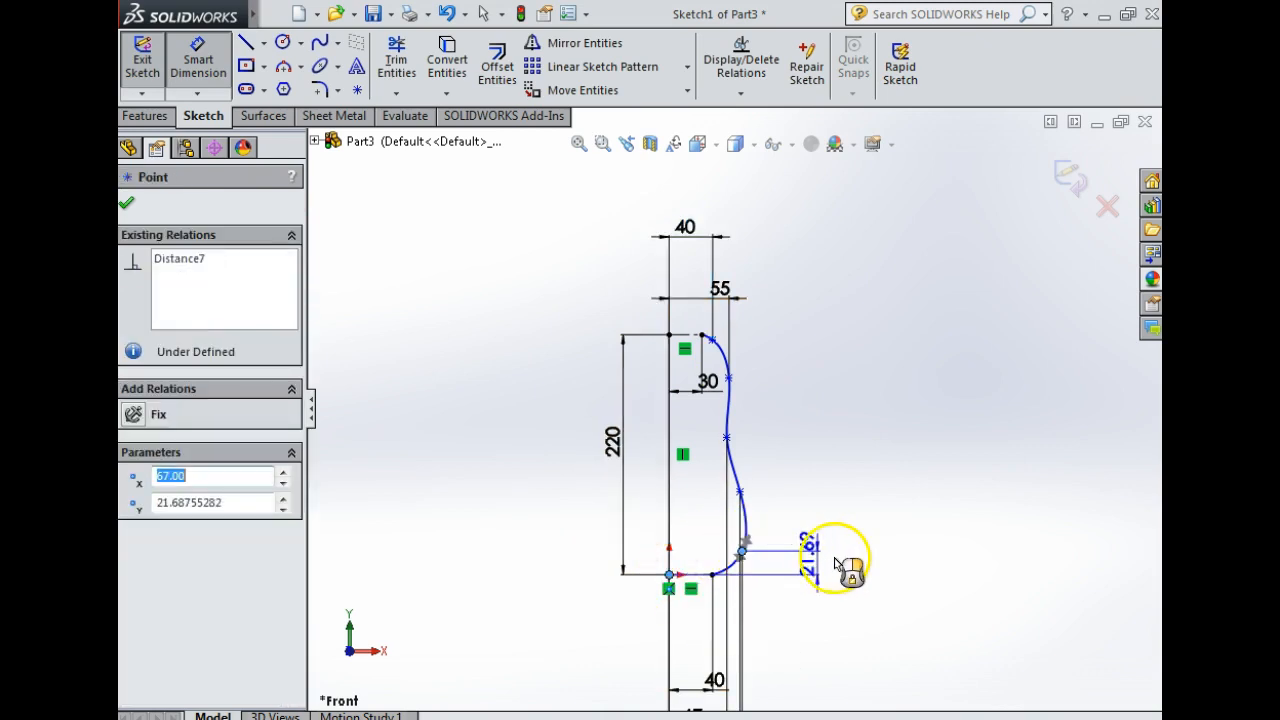
left_click(790, 560)
key("Return")
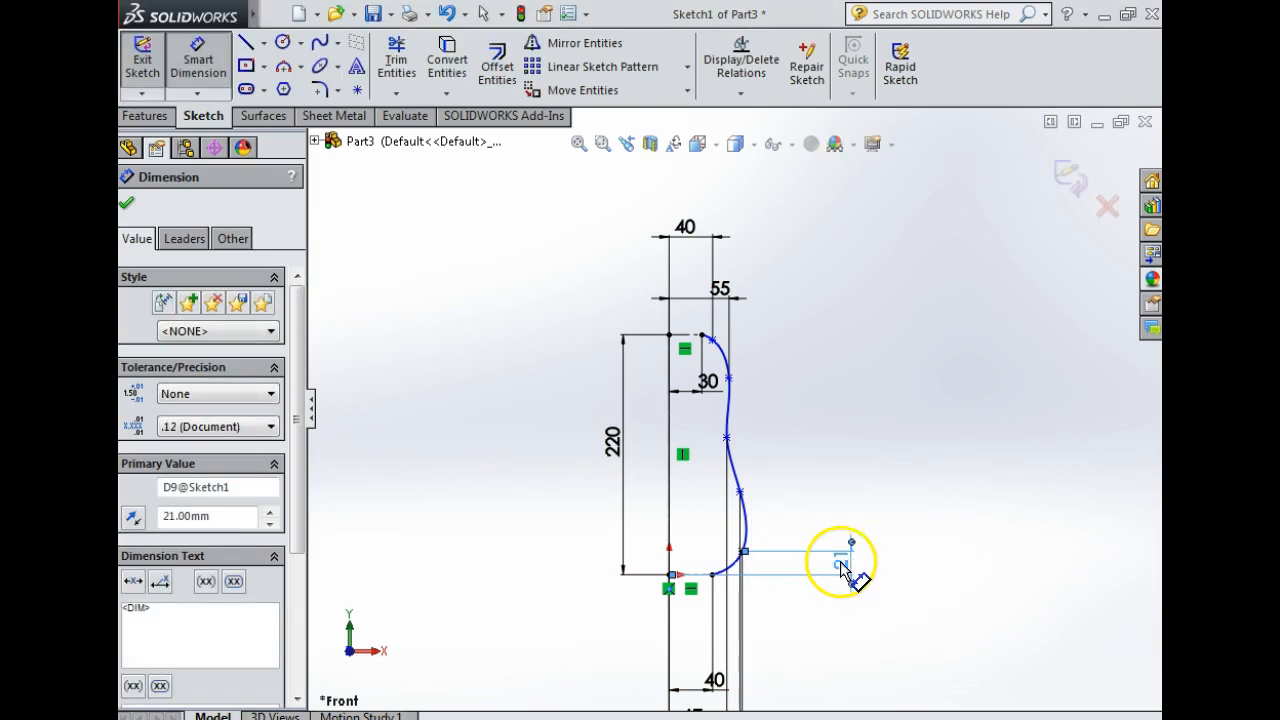
Dimension the vertical distance from the origin to the second-lowest intermediate spline point as 76 mm.
left_click(739, 491)
left_click(671, 577)
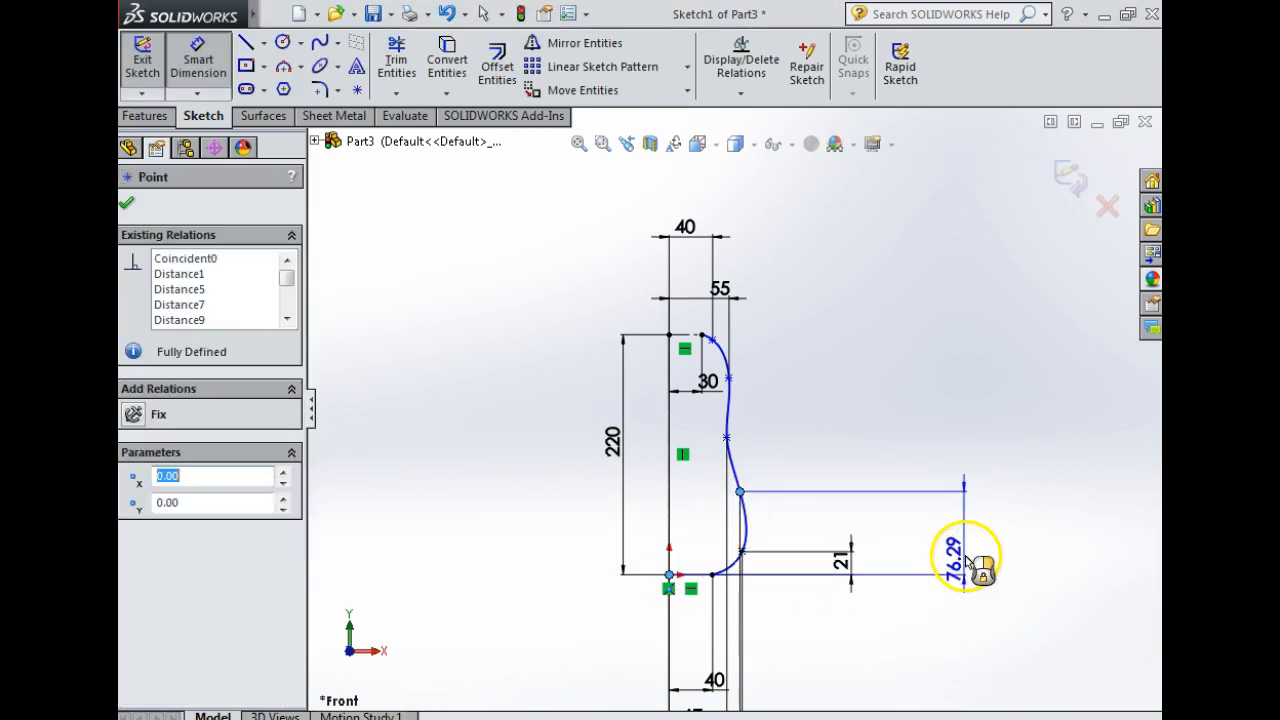
left_click(955, 532)
type("76")
key("Return")
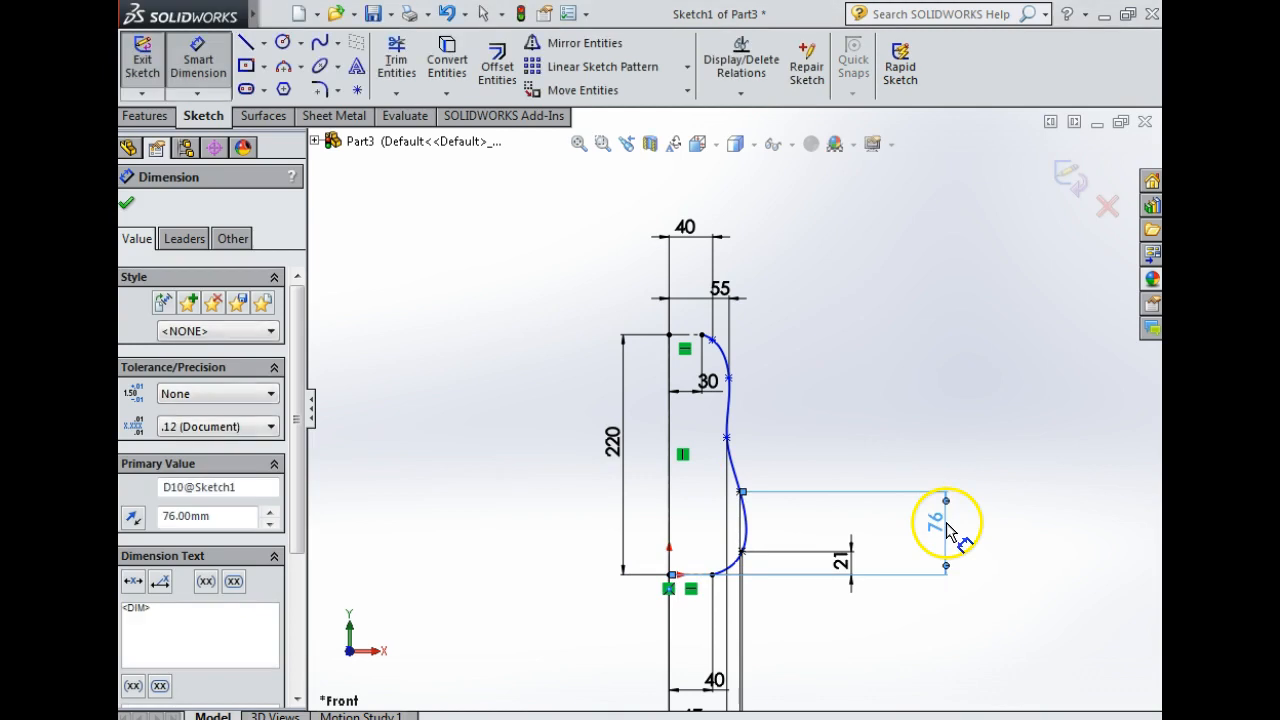
Add a vertical dimension from the origin to the middle intermediate spline point.
left_click(727, 438)
left_click(671, 577)
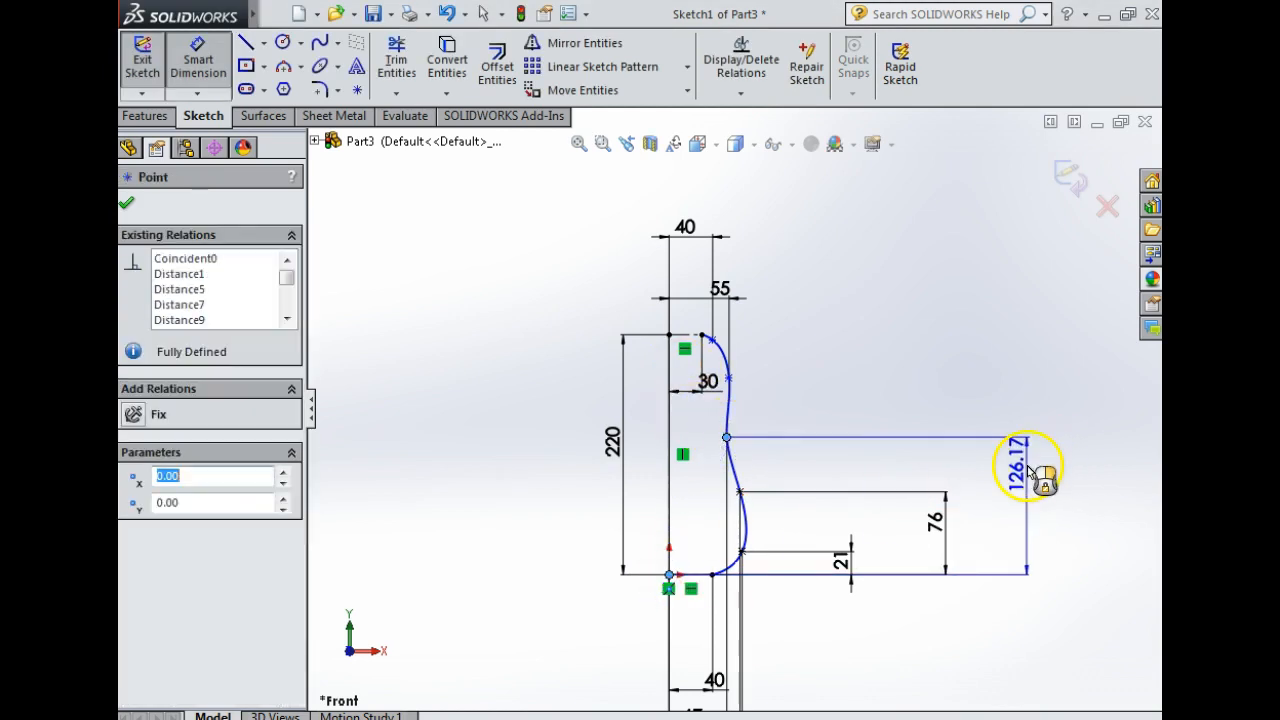
left_click(1037, 470)
type("16")
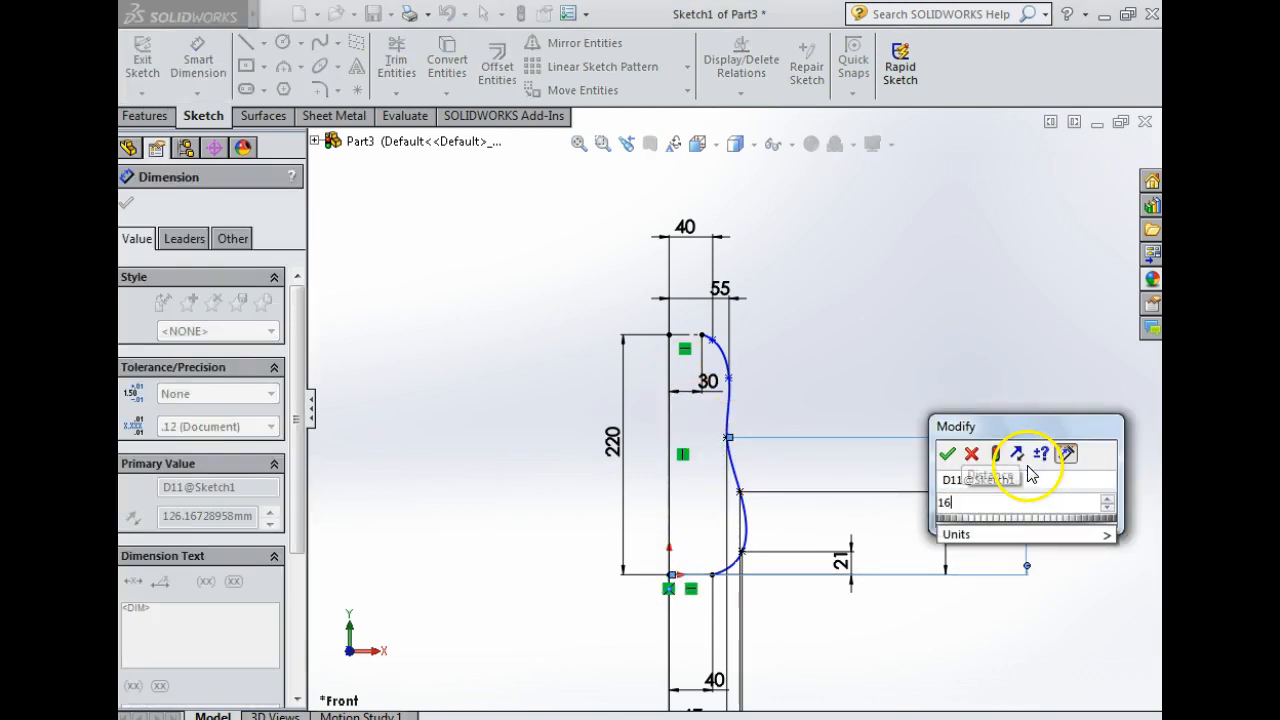
key("Return")
left_click(1000, 578)
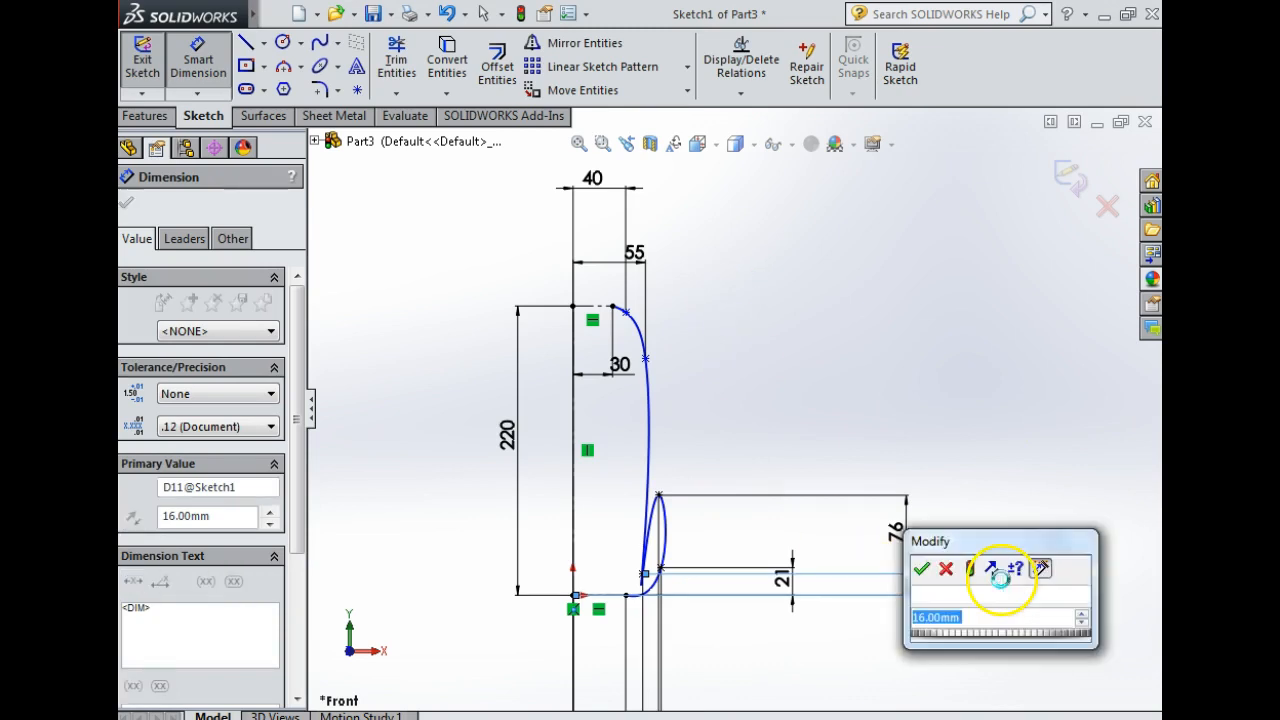
type("216")
key("Return")
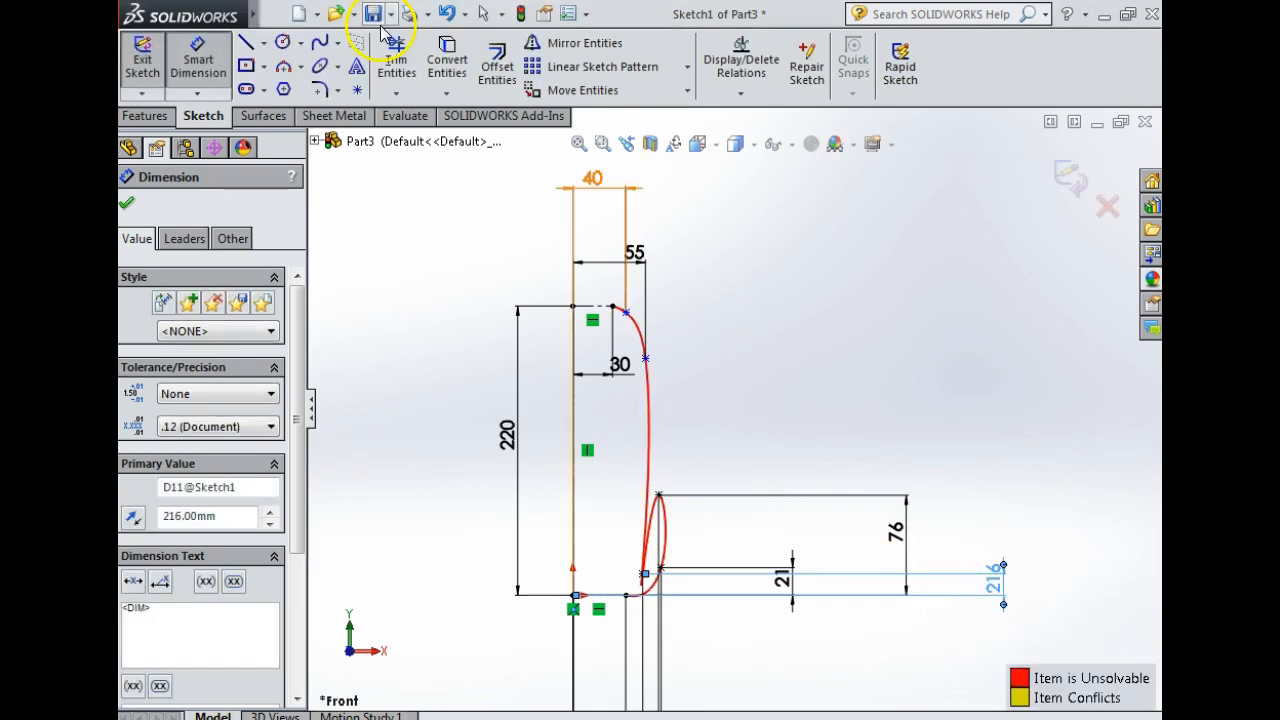
left_click(450, 15)
left_click(450, 15)
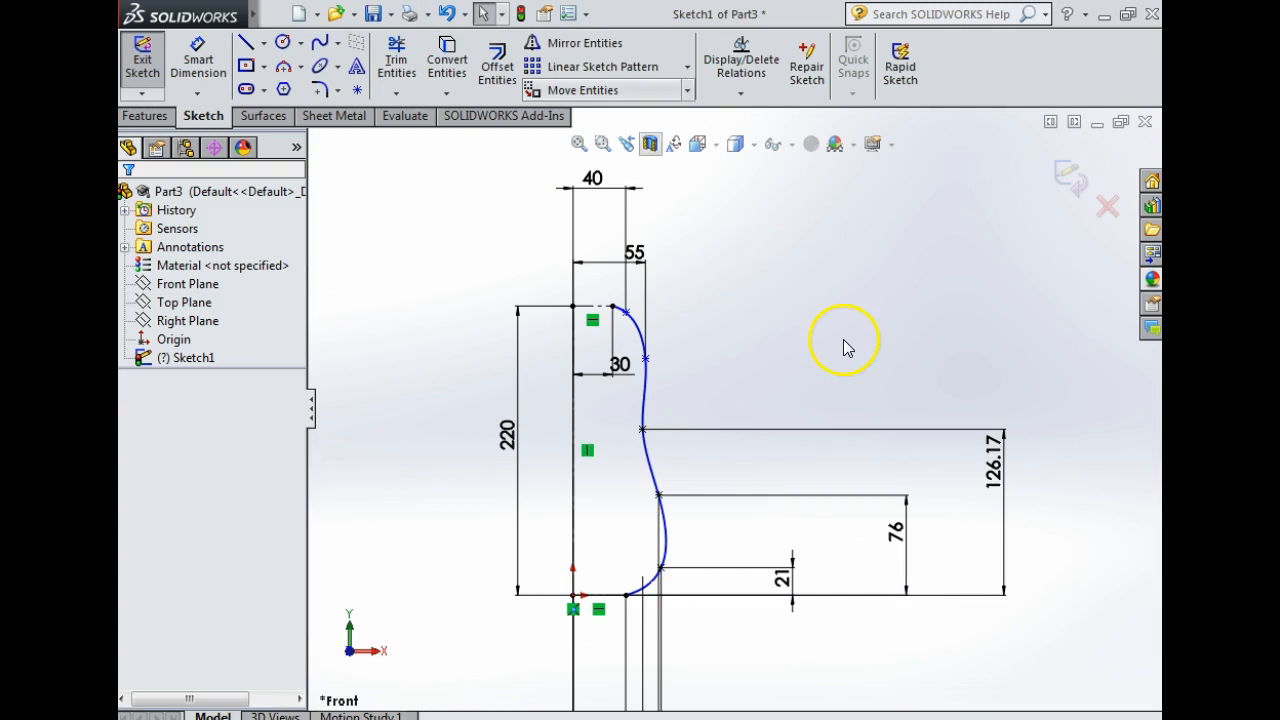
Set the middle spline point's vertical dimension to 126 mm.
double_click(992, 478)
type("126")
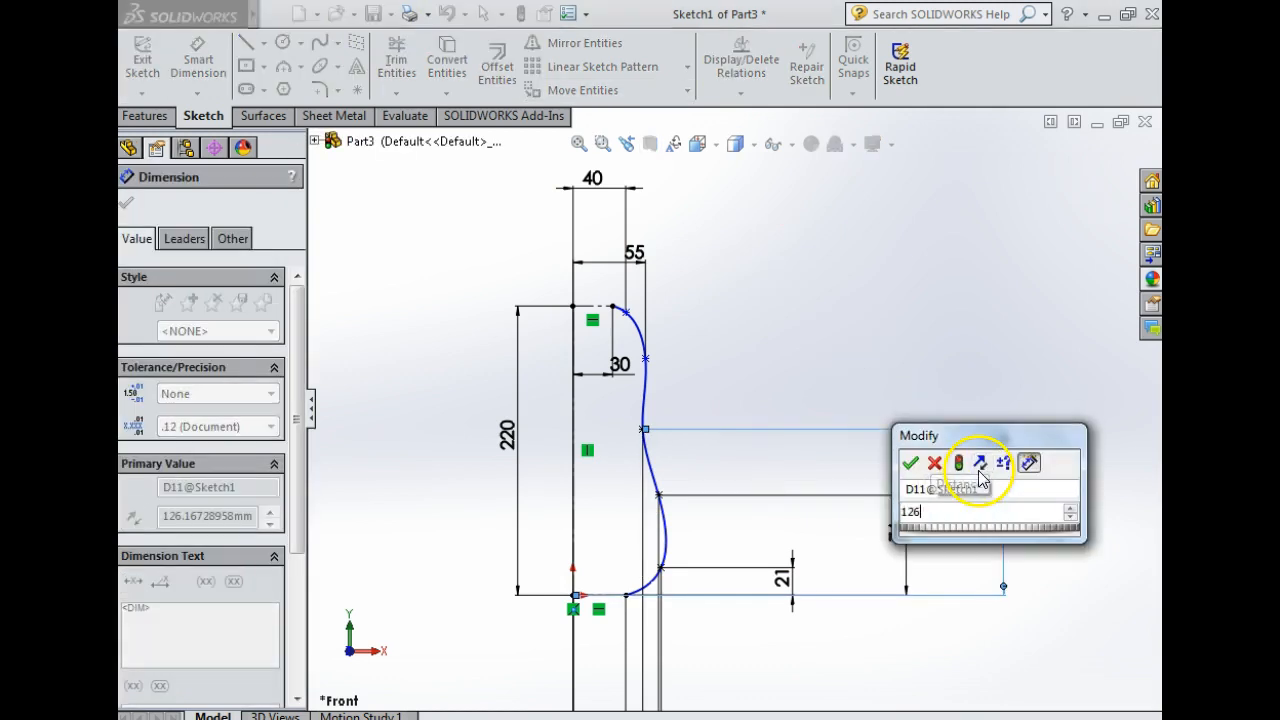
key("Return")
Dimension the vertical distance from the origin to the second-highest intermediate spline point as 180 mm.
left_click(645, 359)
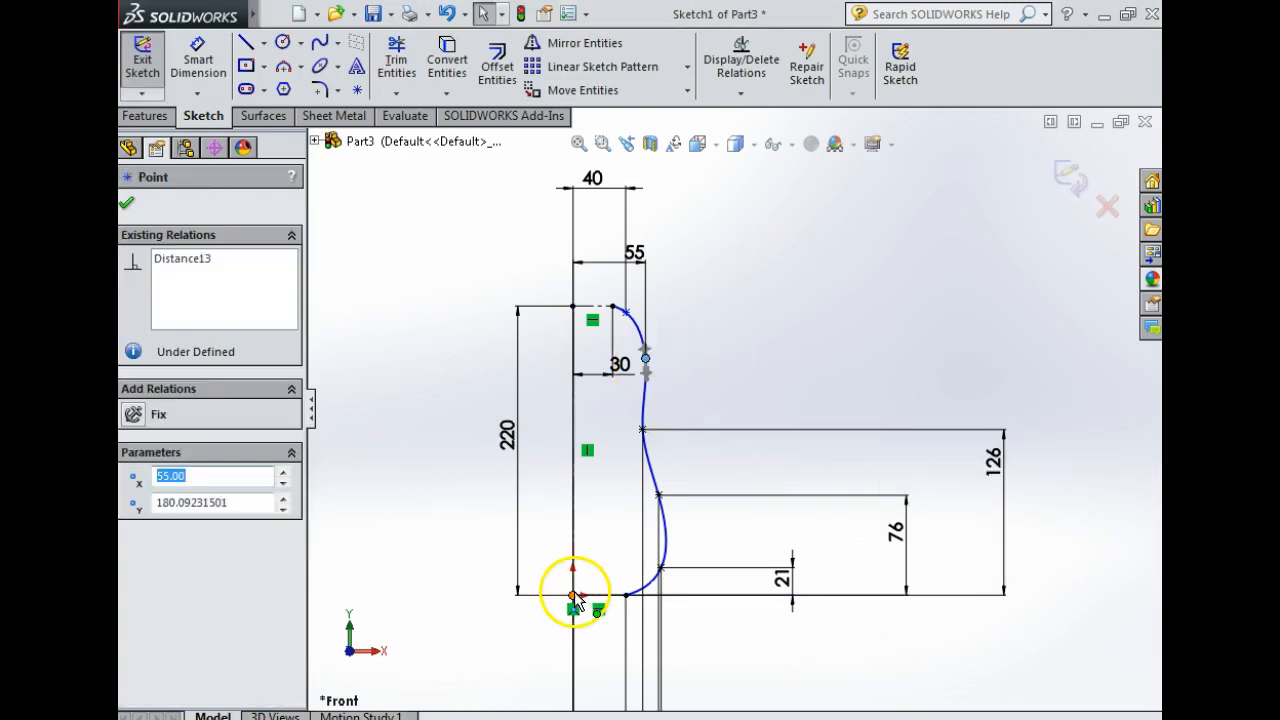
left_click(573, 595)
left_click(198, 60)
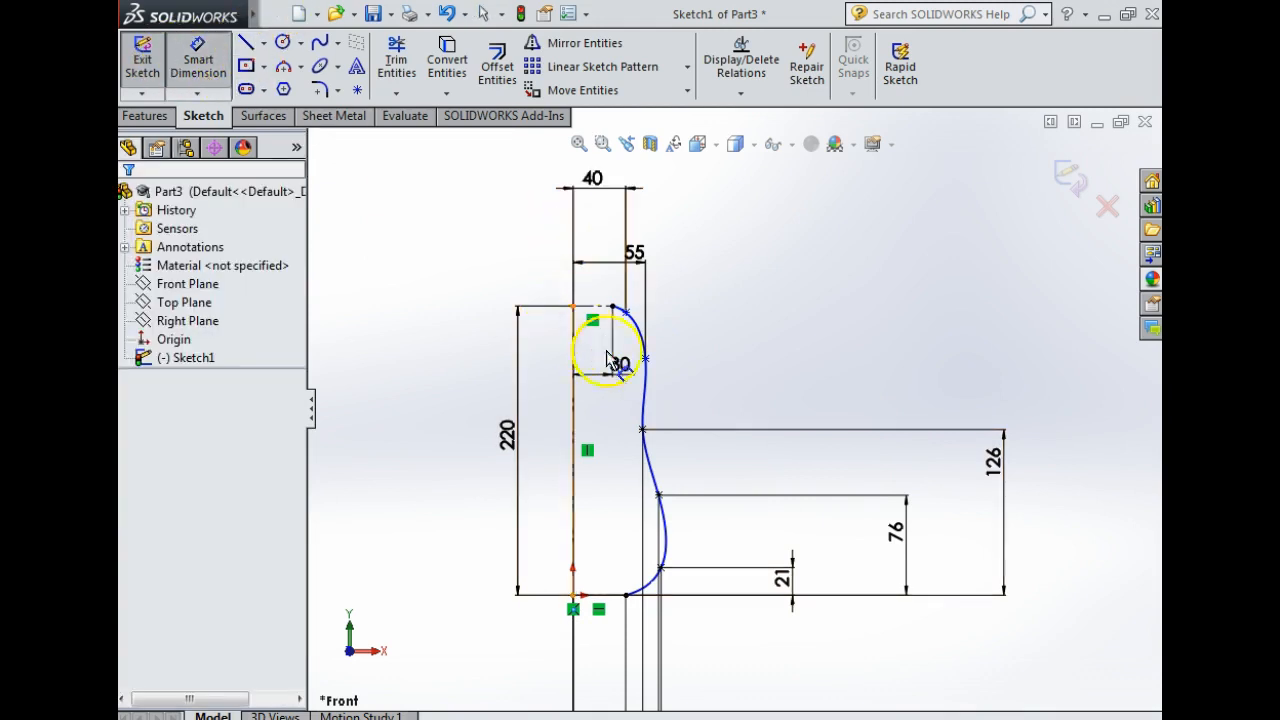
left_click(645, 359)
left_click(573, 595)
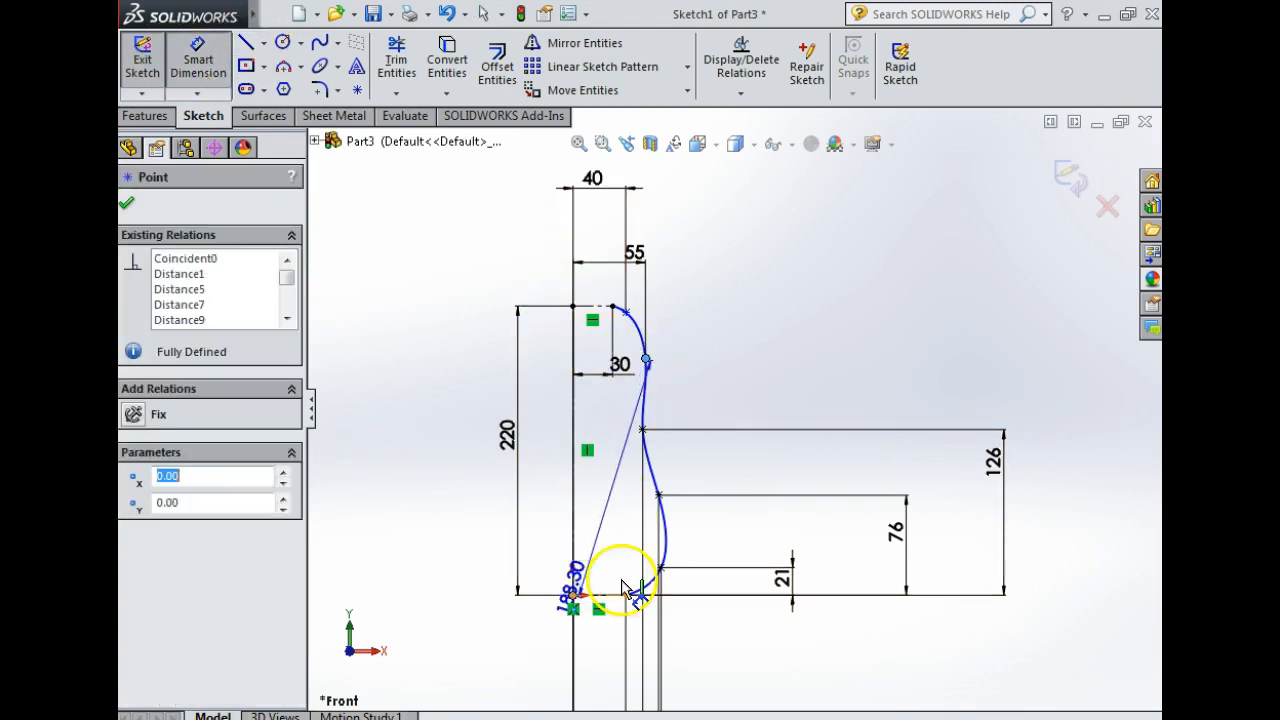
left_click(1078, 505)
type("180")
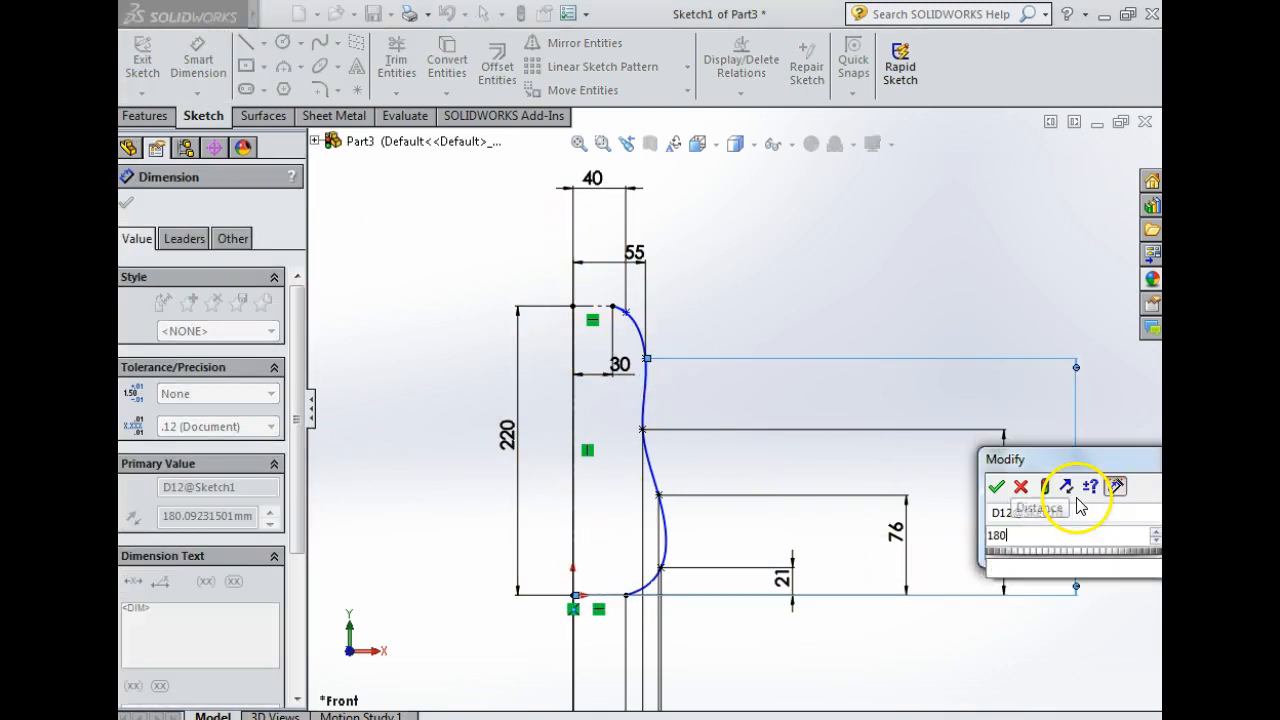
key("Return")
Dimension the vertical distance from the origin to the spline's highest intermediate point as 215 mm and end dimensioning.
left_click(622, 309)
left_click(580, 598)
left_click(1128, 486)
type("215")
key("Return")
key("f")
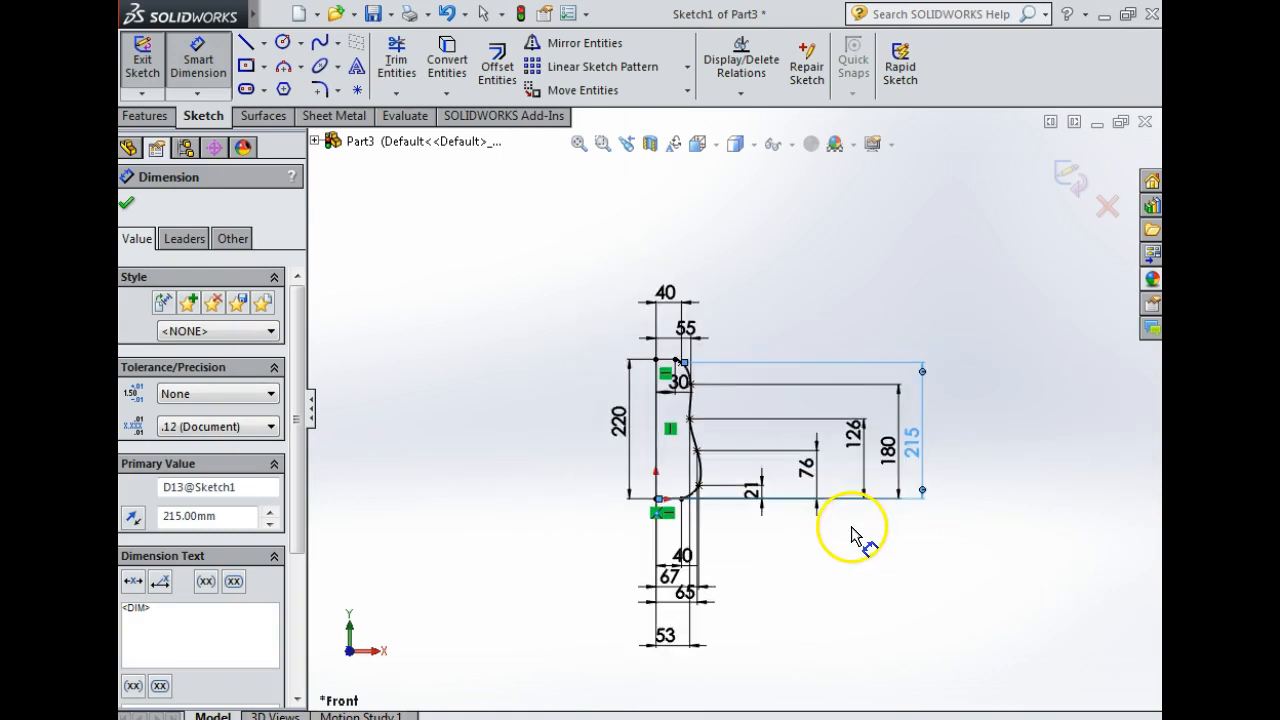
key("Escape")
Create a revolved surface from the spline profile, blind 360 degrees about the 220 mm vertical centerline.
middle_click_drag(845, 558, 764, 443)
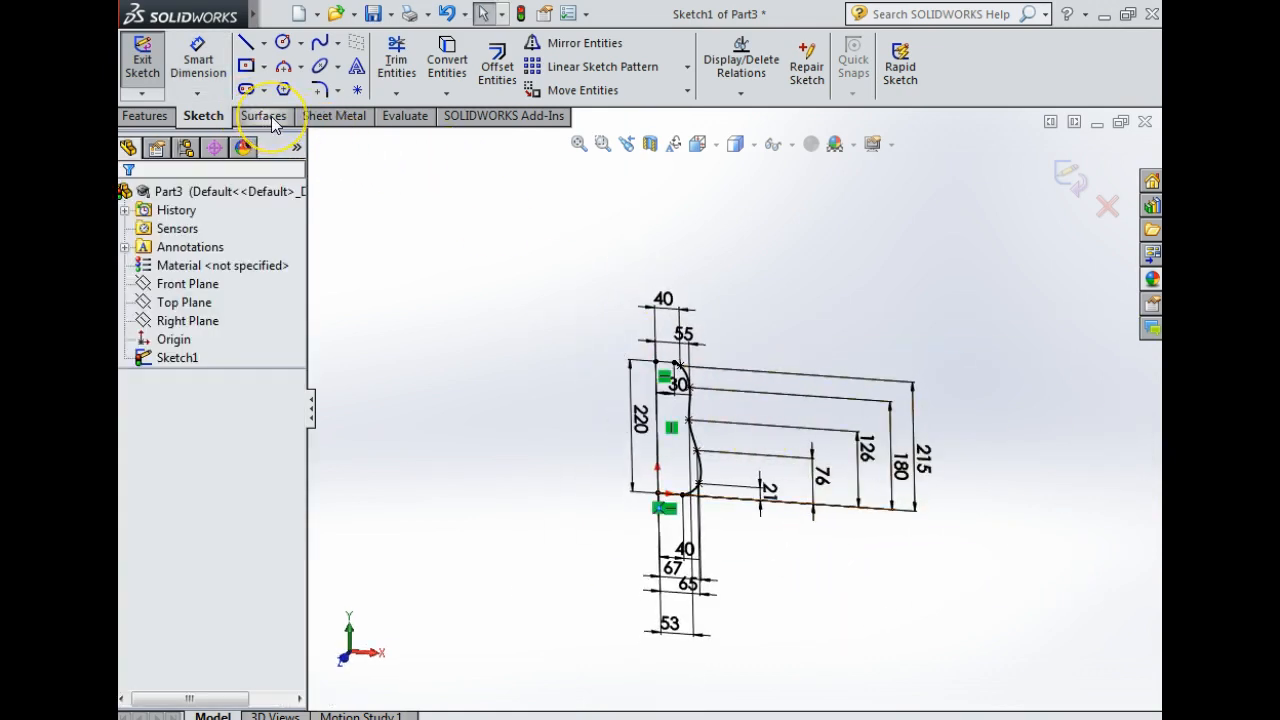
right_click(333, 125)
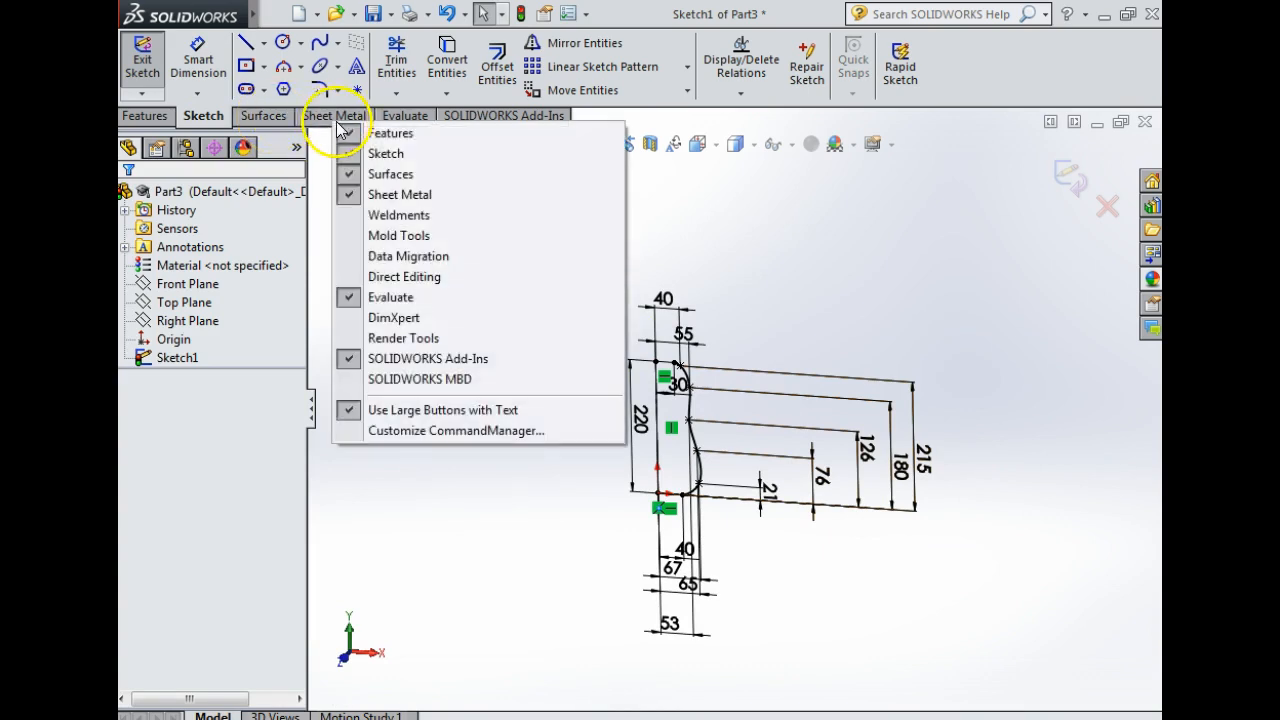
left_click(258, 115)
left_click(207, 77)
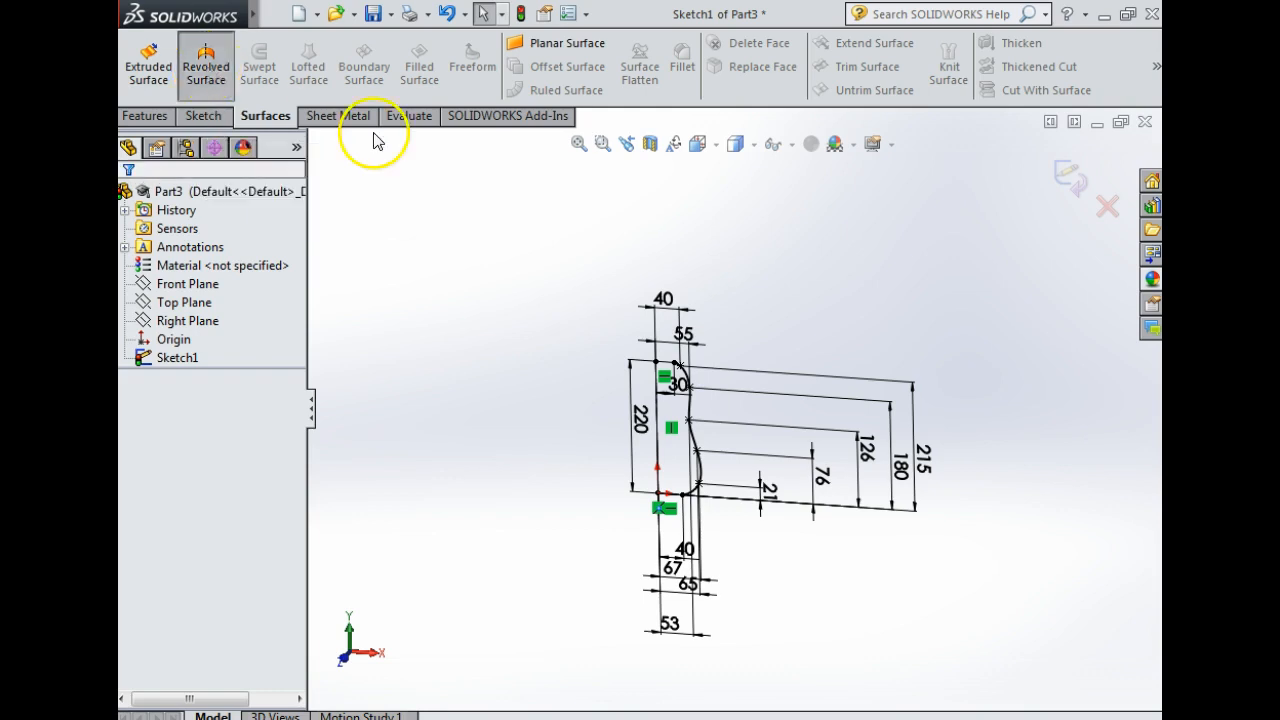
left_click(656, 425)
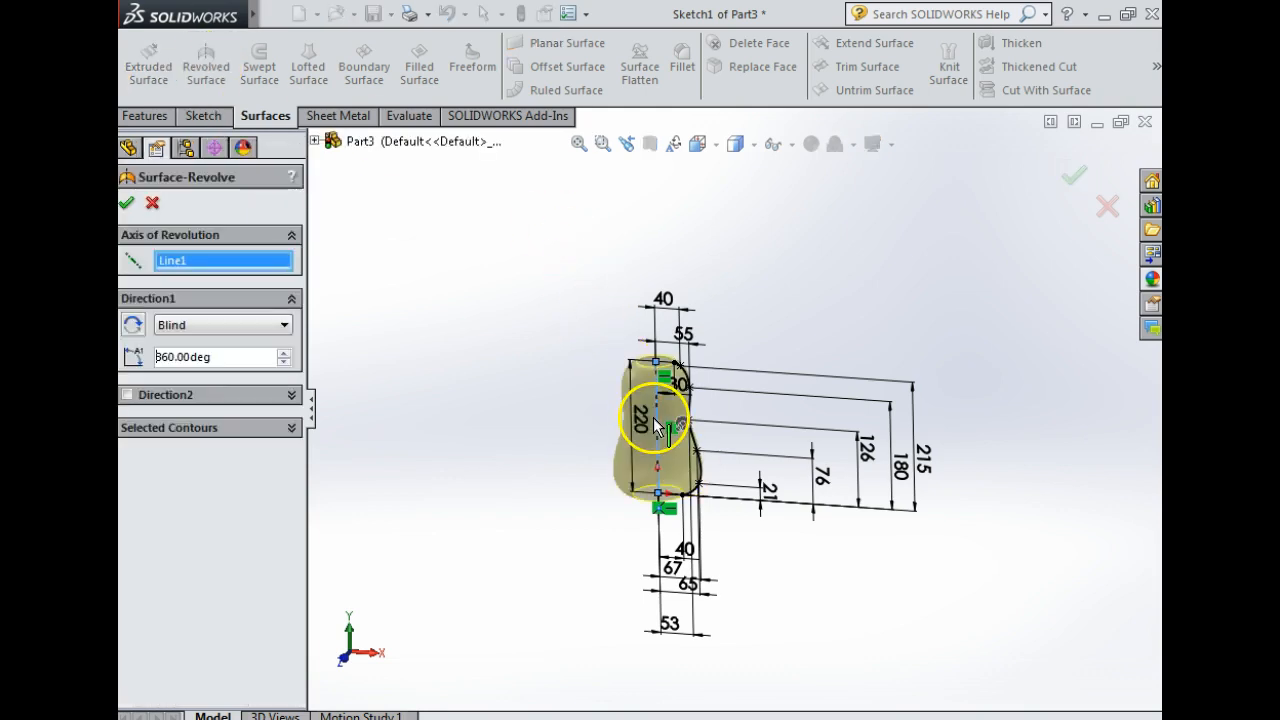
scroll(665, 425, "down", 3)
left_click(129, 201)
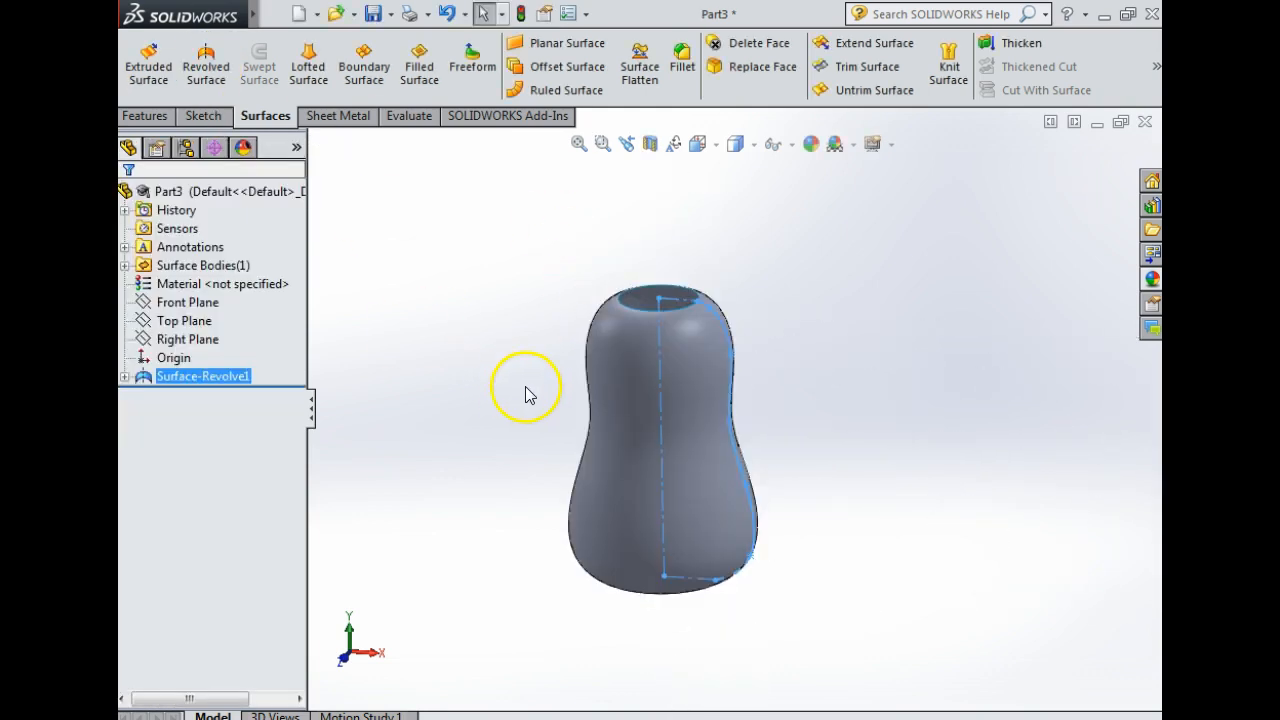
Rename the revolved surface feature as Jar Body Surface Revolve.
left_click(227, 377)
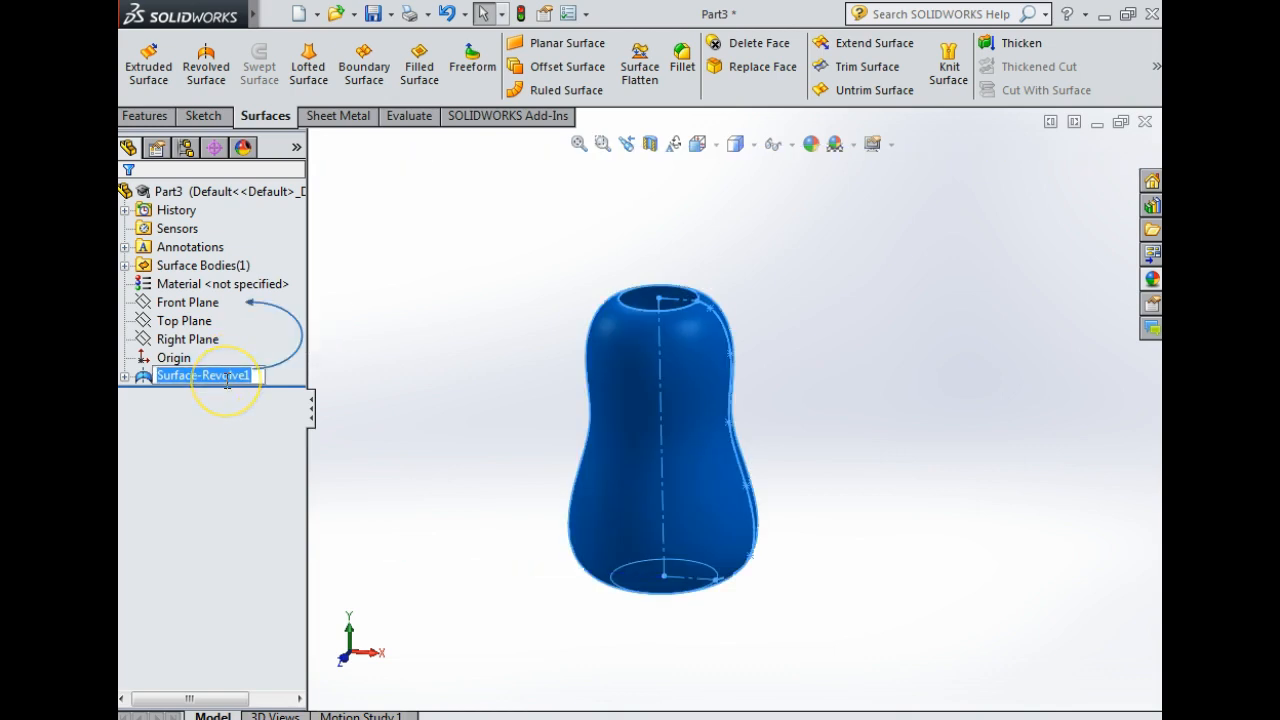
type("Jar")
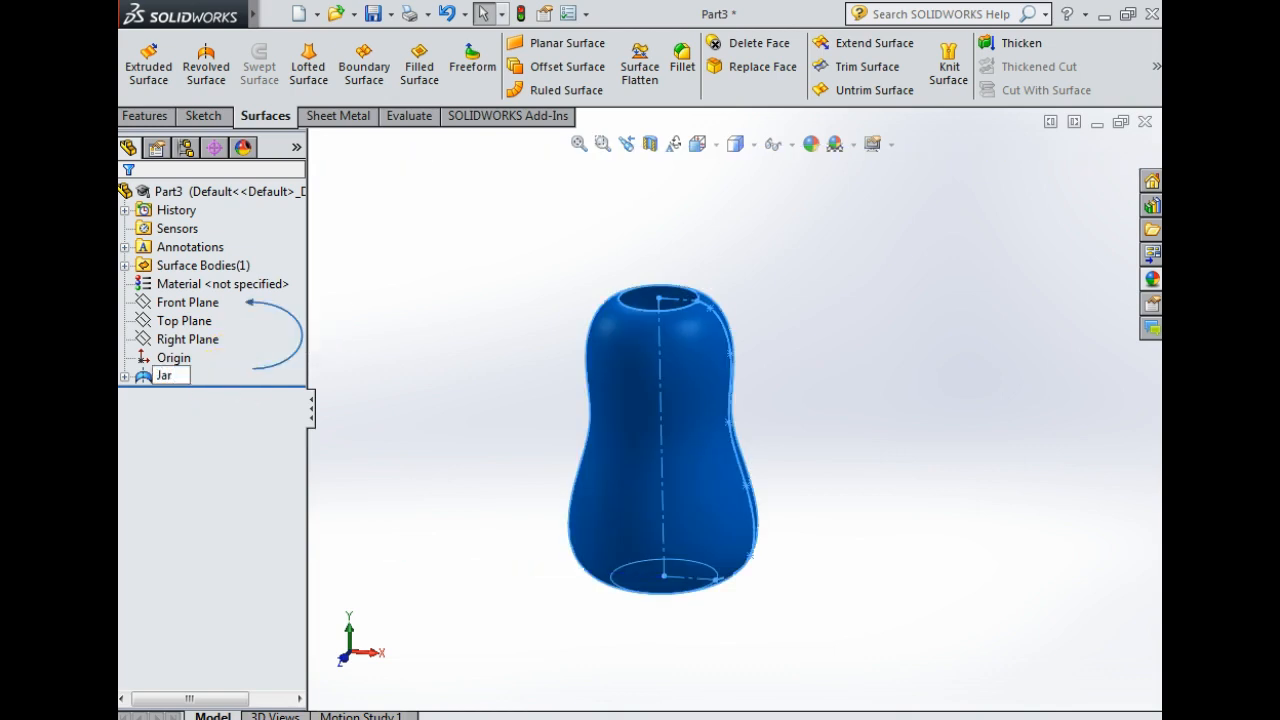
type(" Body Surface Revolve")
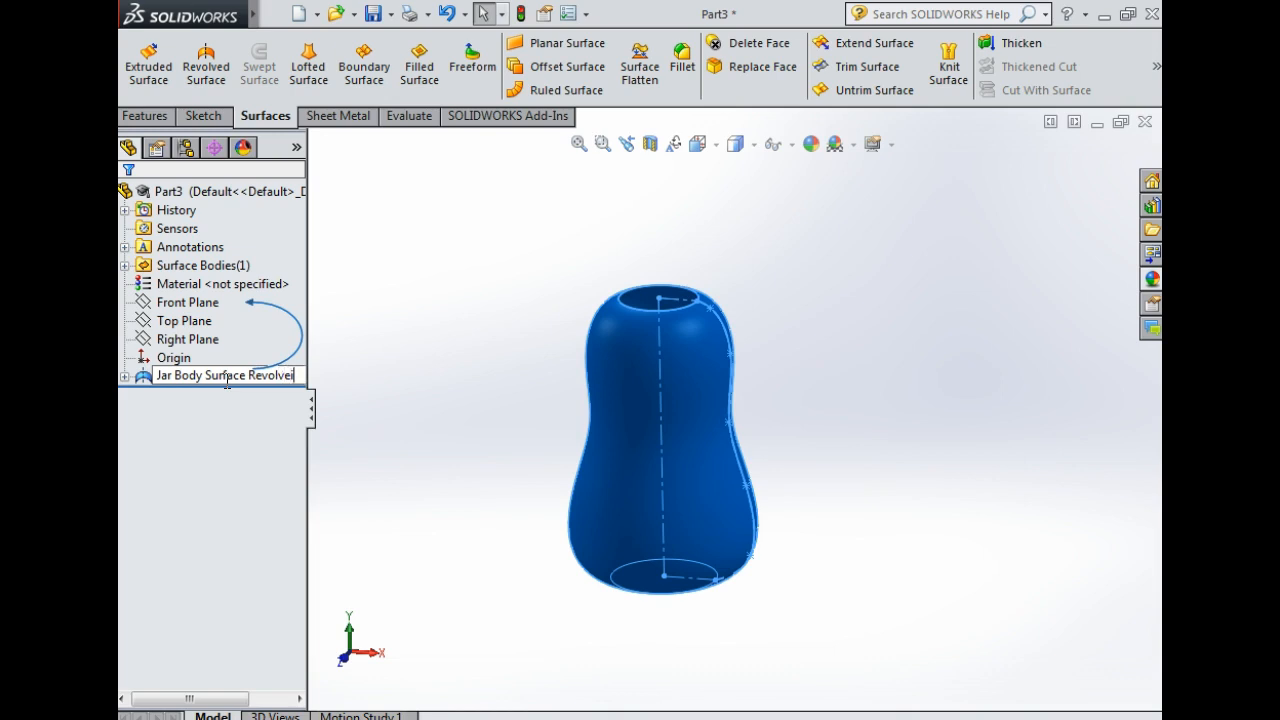
Close the jar's top opening with a filled surface on its circular edge, using Contact edge settings.
middle_click_drag(663, 337, 735, 358)
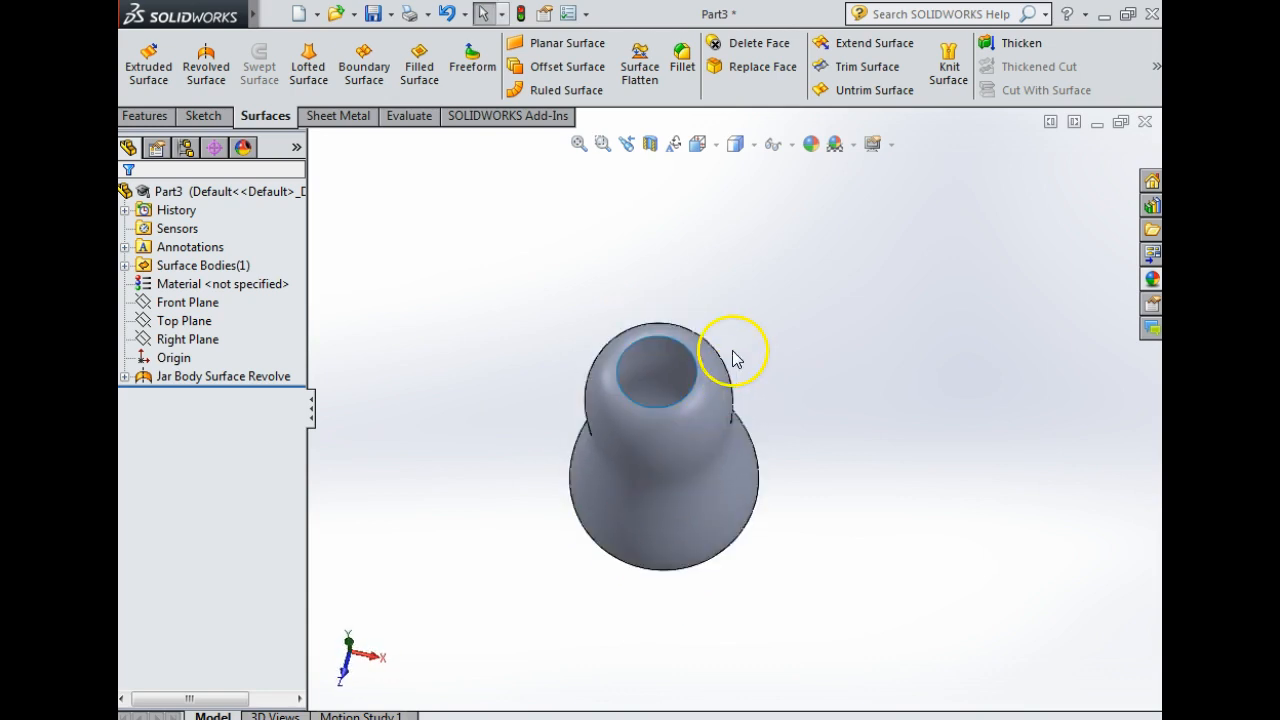
left_click(418, 63)
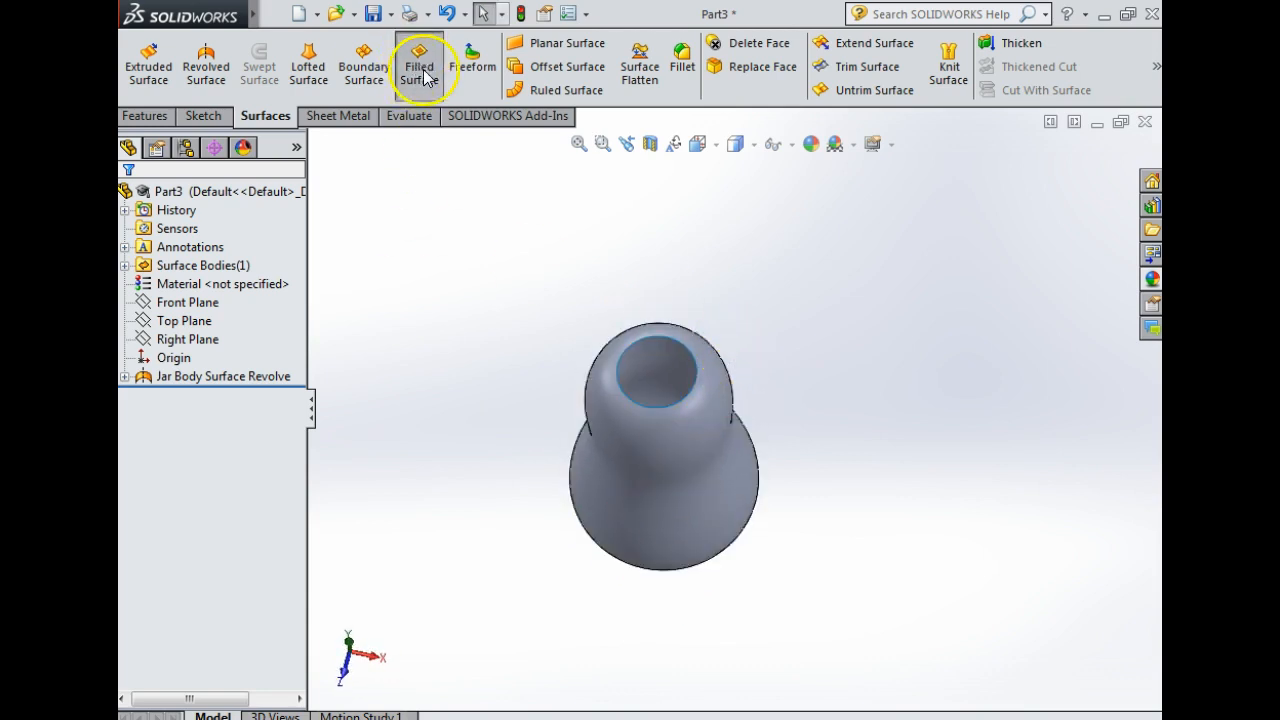
left_click(673, 343)
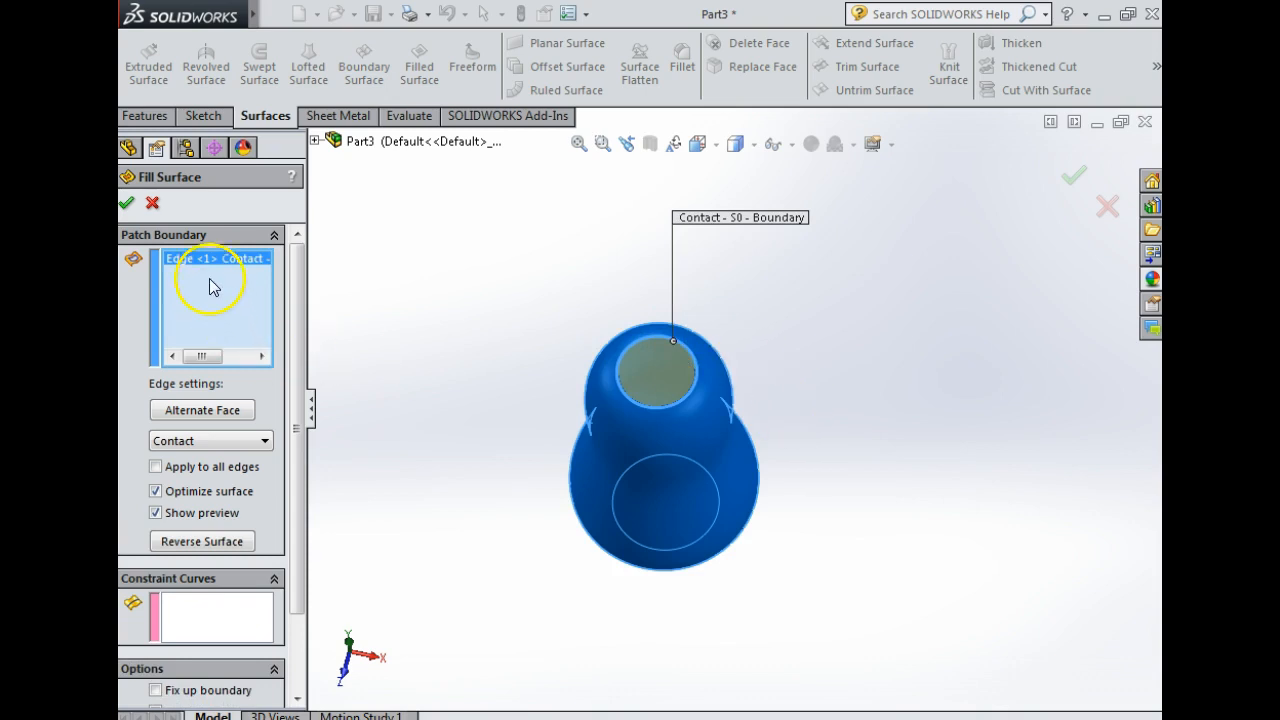
left_click(126, 204)
Rename the top fill feature as Top Surface-Fill1.
left_click(160, 394)
left_click(158, 393)
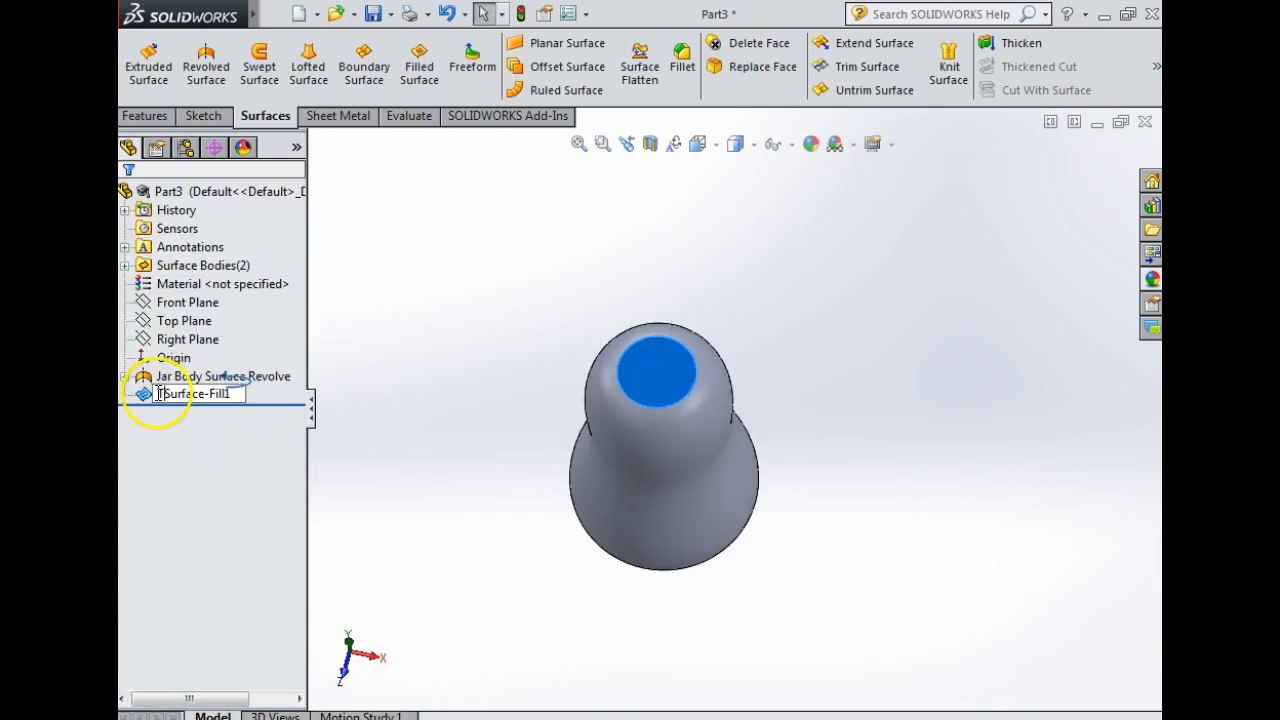
left_click(469, 423)
Close the jar's bottom opening with a filled surface on its circular edge, using Contact edge settings.
middle_click_drag(469, 423, 666, 337)
left_click(418, 63)
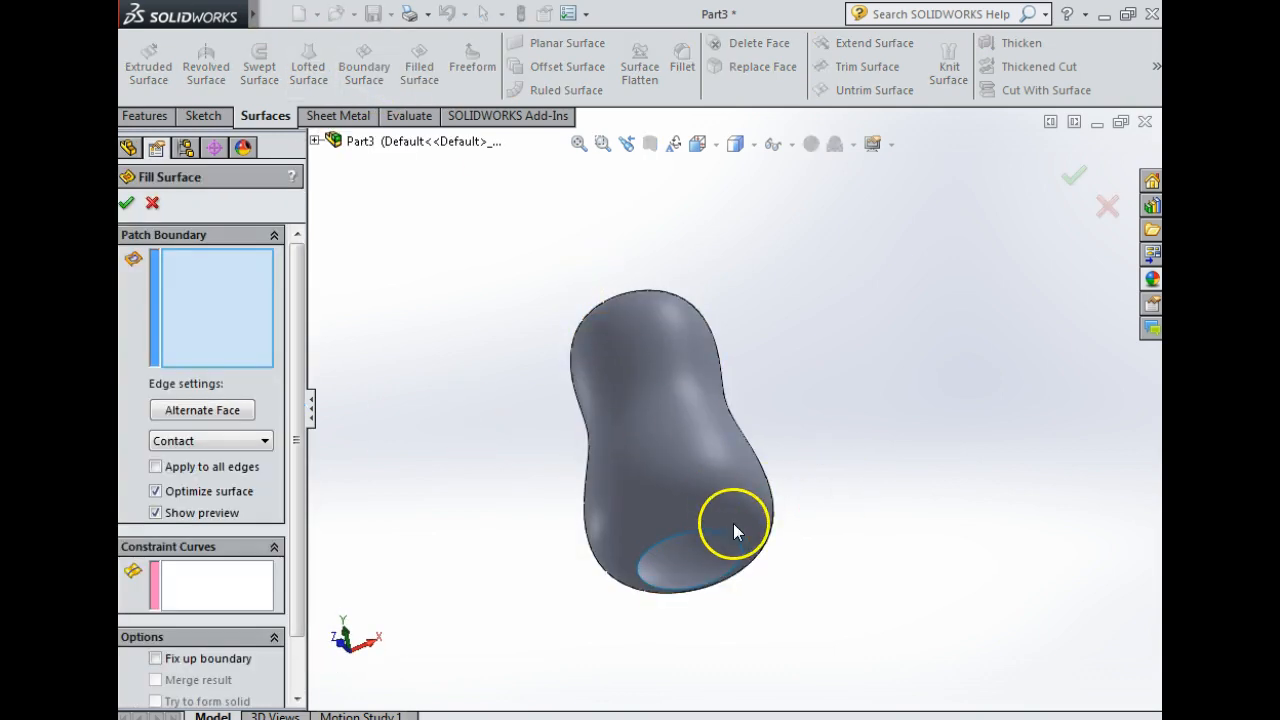
left_click(724, 530)
left_click(126, 205)
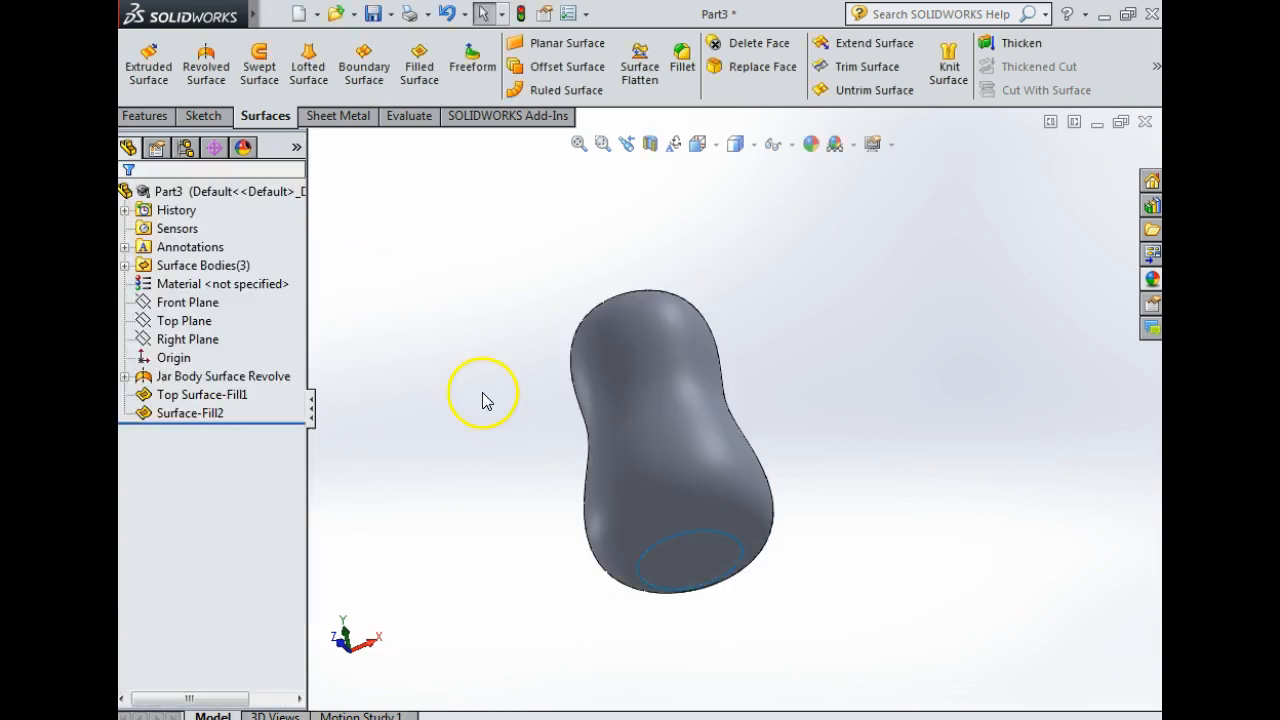
Rename the bottom fill feature as Bottom Surface-Fill2.
left_click(212, 414)
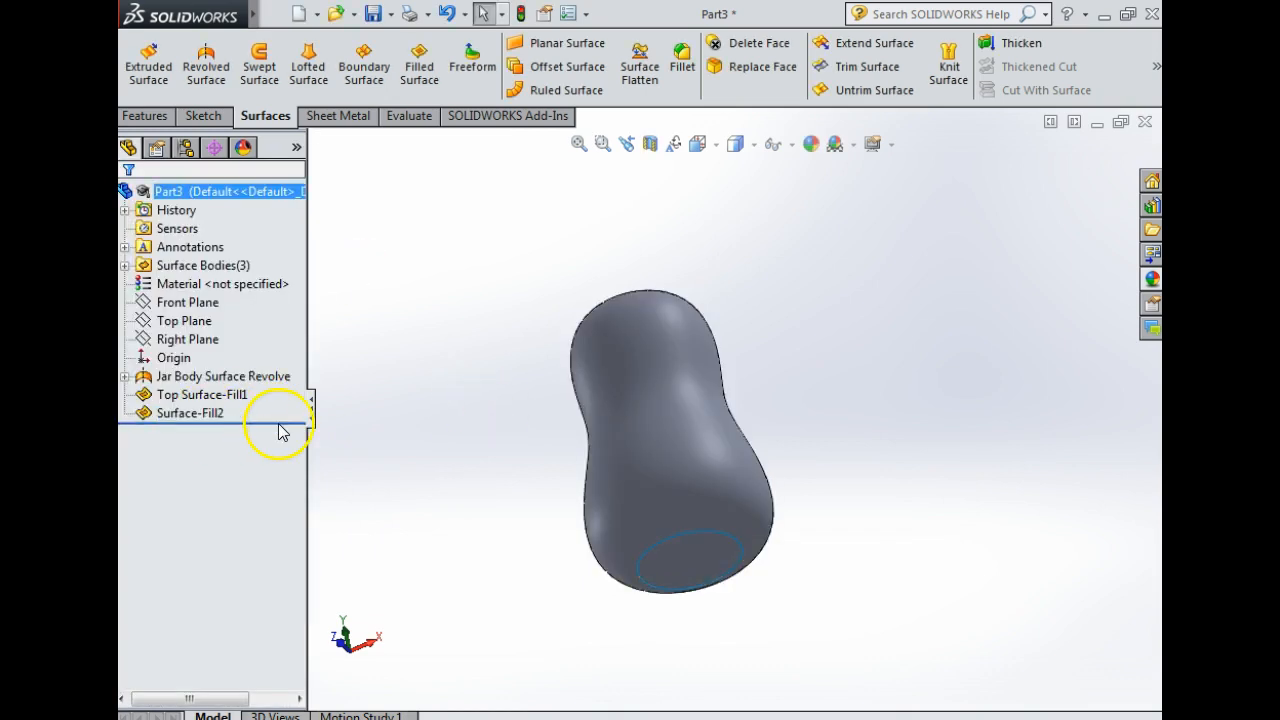
double_click(175, 415)
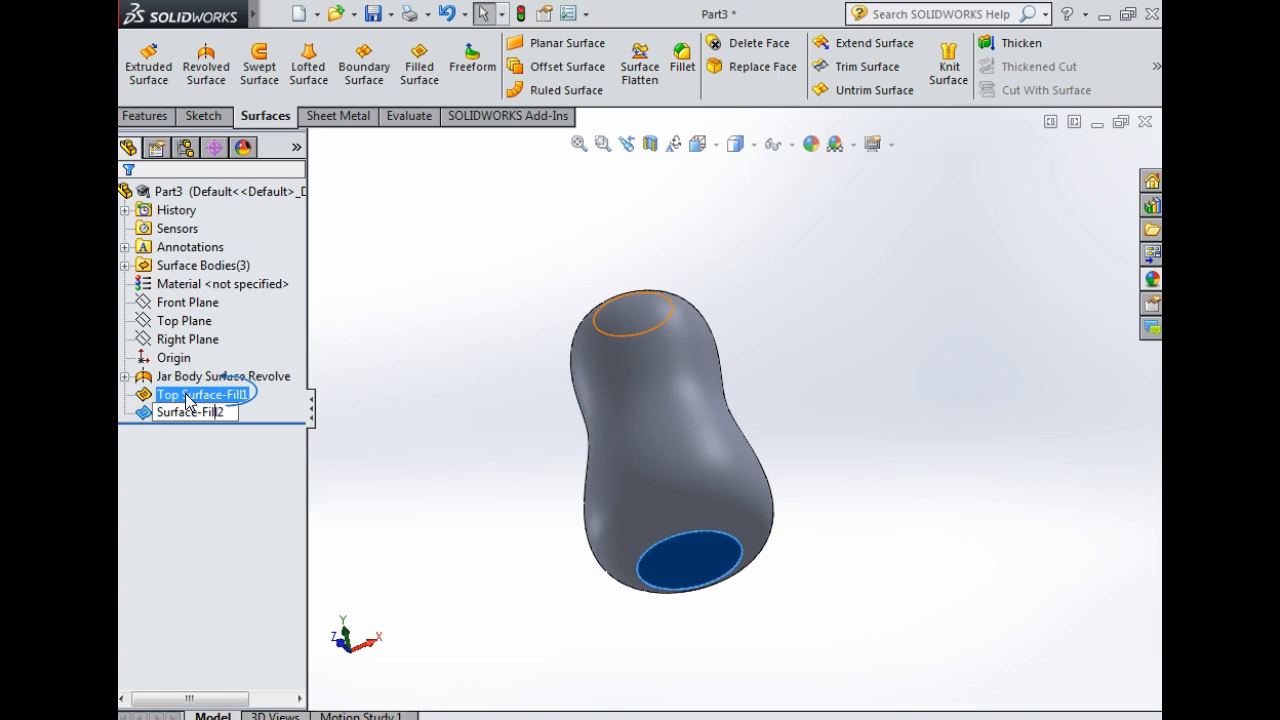
type("Bottom")
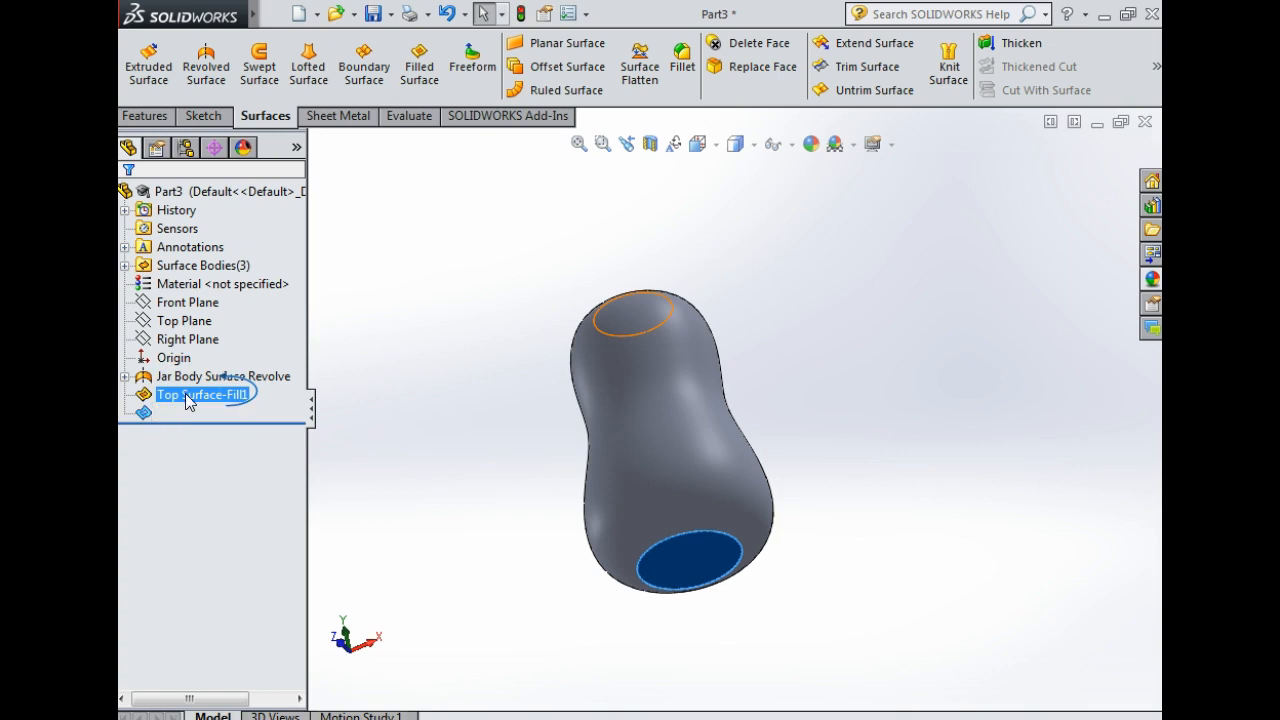
left_click(423, 400)
Examine the inside of the capped, unknitted jar surfaces in a section view.
left_click(652, 148)
middle_click_drag(677, 328, 614, 450)
left_click(127, 203)
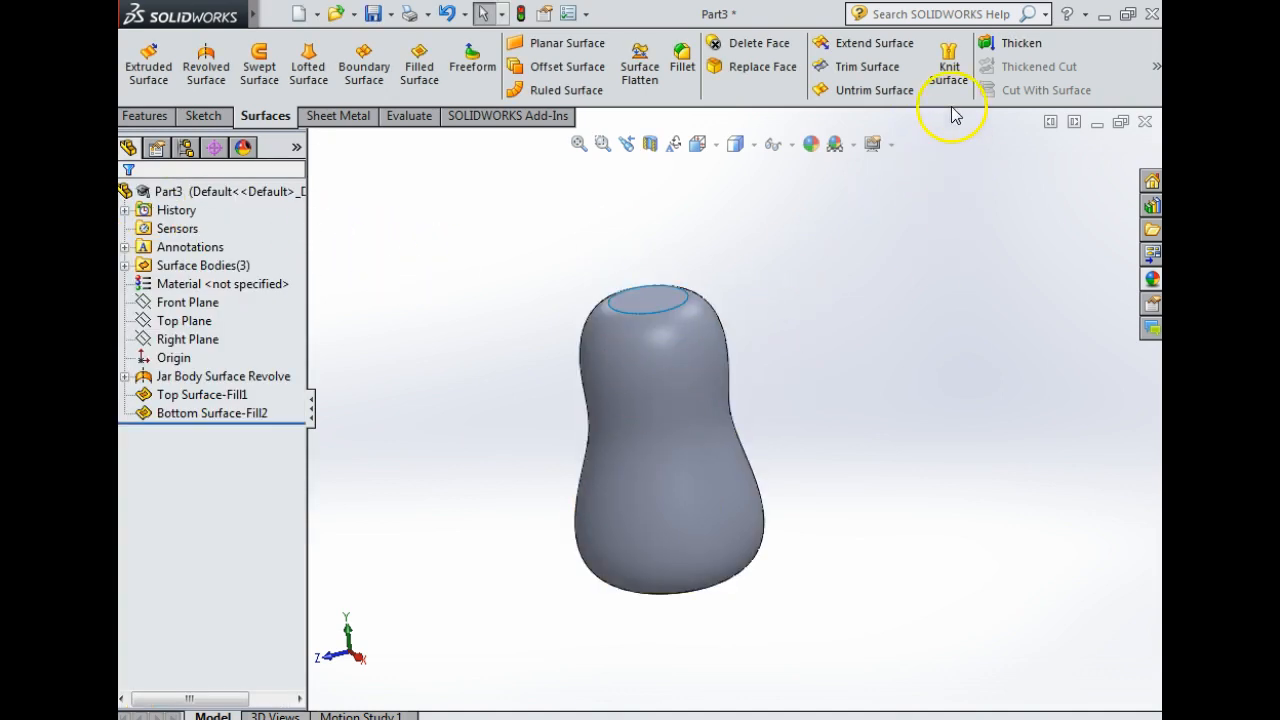
Knit the top fill, the revolved jar body and the bottom fill, with Try to form solid and Merge entities enabled.
left_click(950, 72)
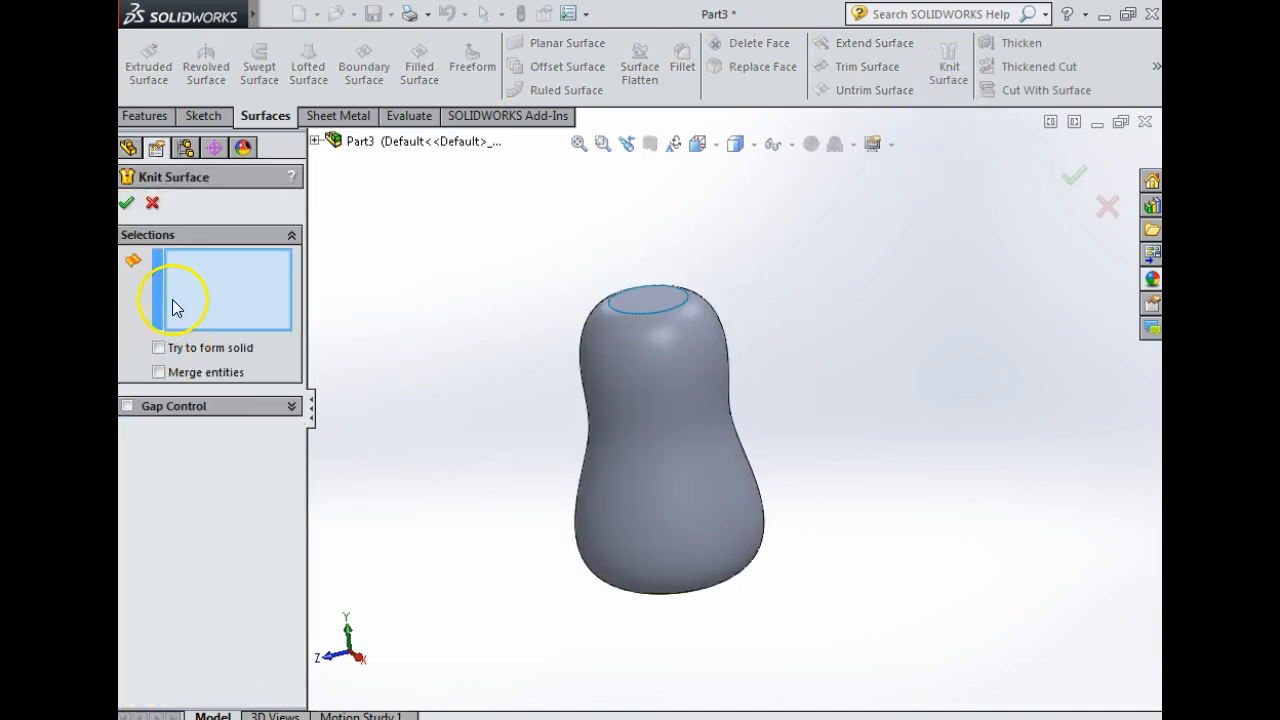
left_click(636, 296)
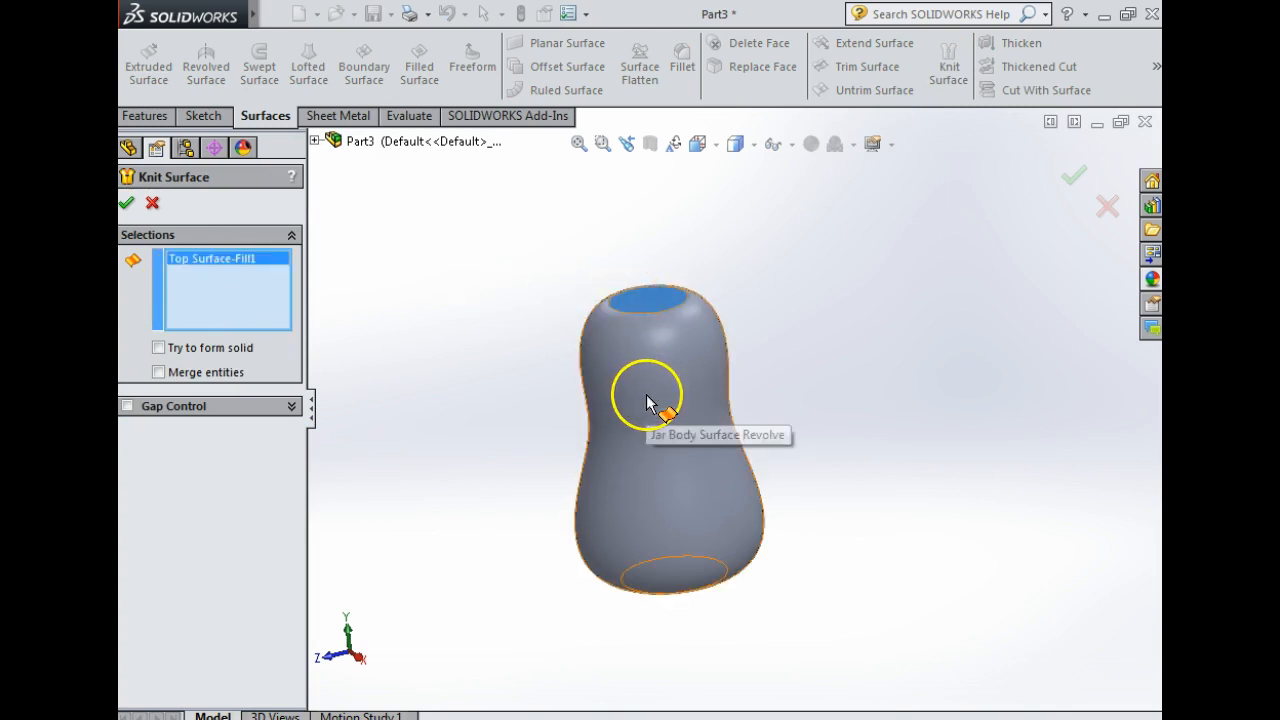
left_click(651, 400)
middle_click_drag(768, 605, 729, 443)
left_click(698, 553)
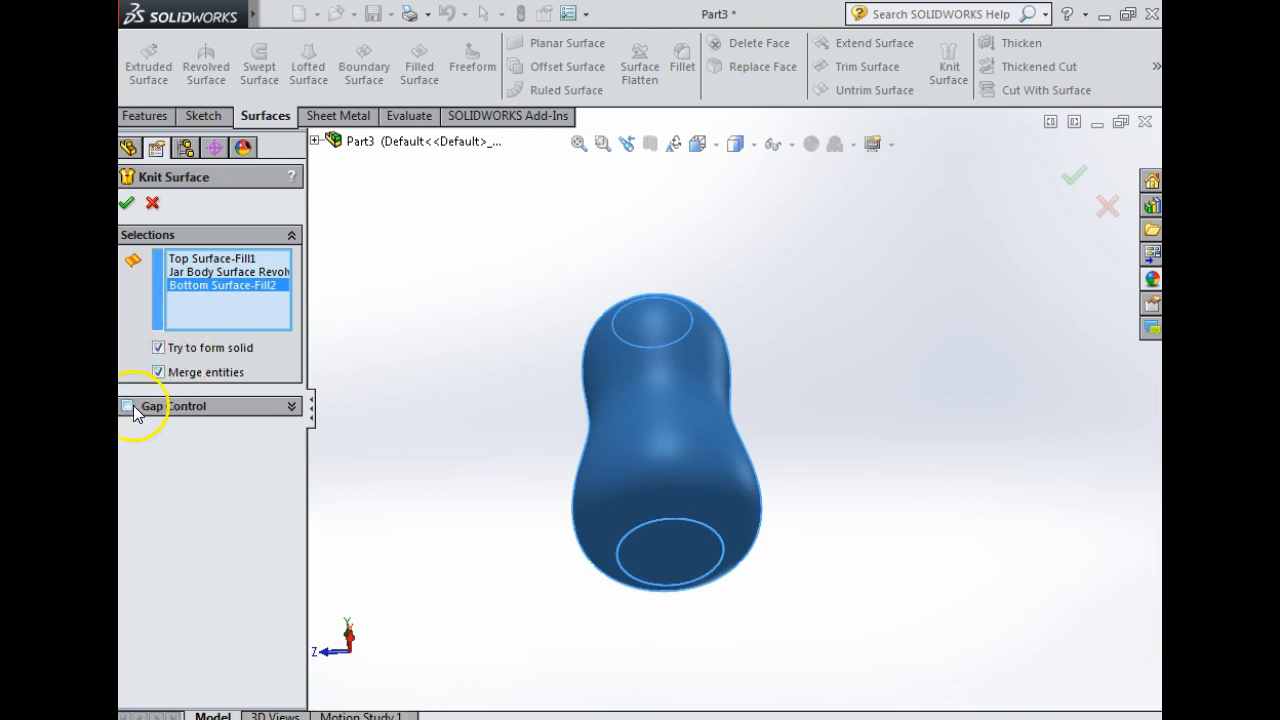
left_click(126, 204)
Examine the interior of the knitted jar body in a section view.
middle_click_drag(463, 263, 508, 349)
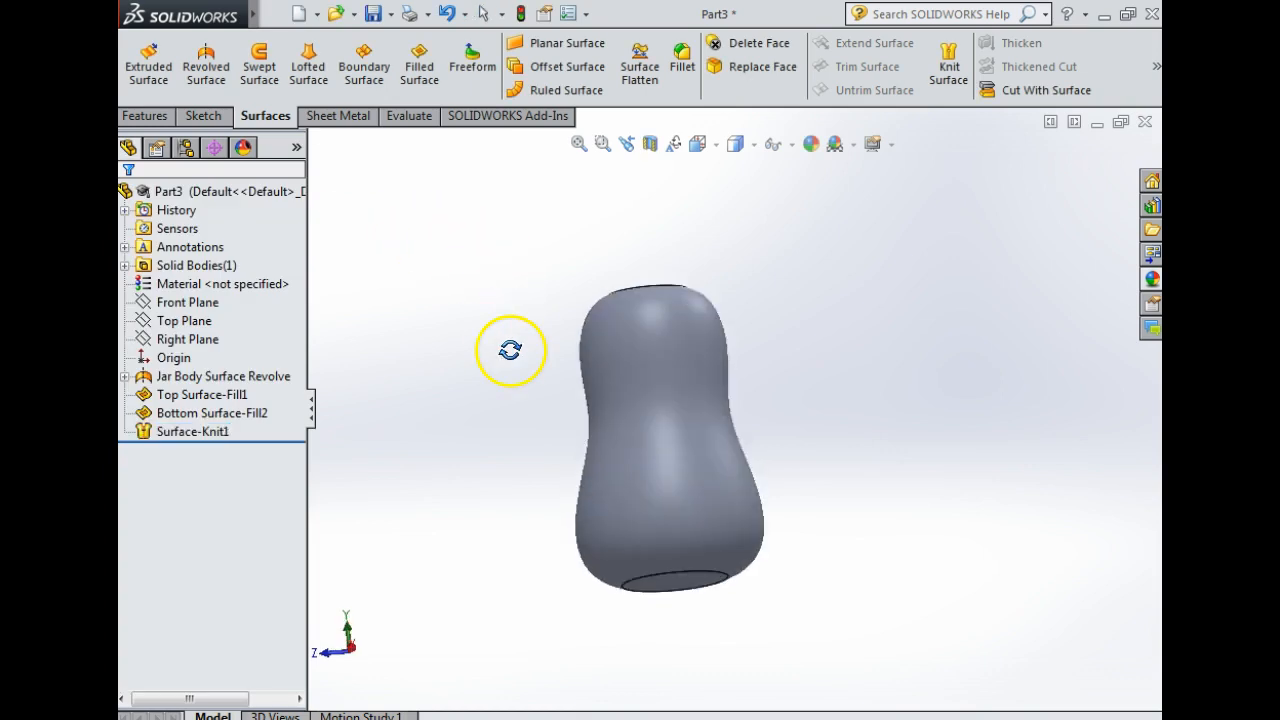
left_click(655, 152)
middle_click_drag(686, 271, 797, 355)
left_click(126, 204)
Rename the knit feature as Jar Body Surface-Knit1.
left_click(196, 432)
left_click(200, 432)
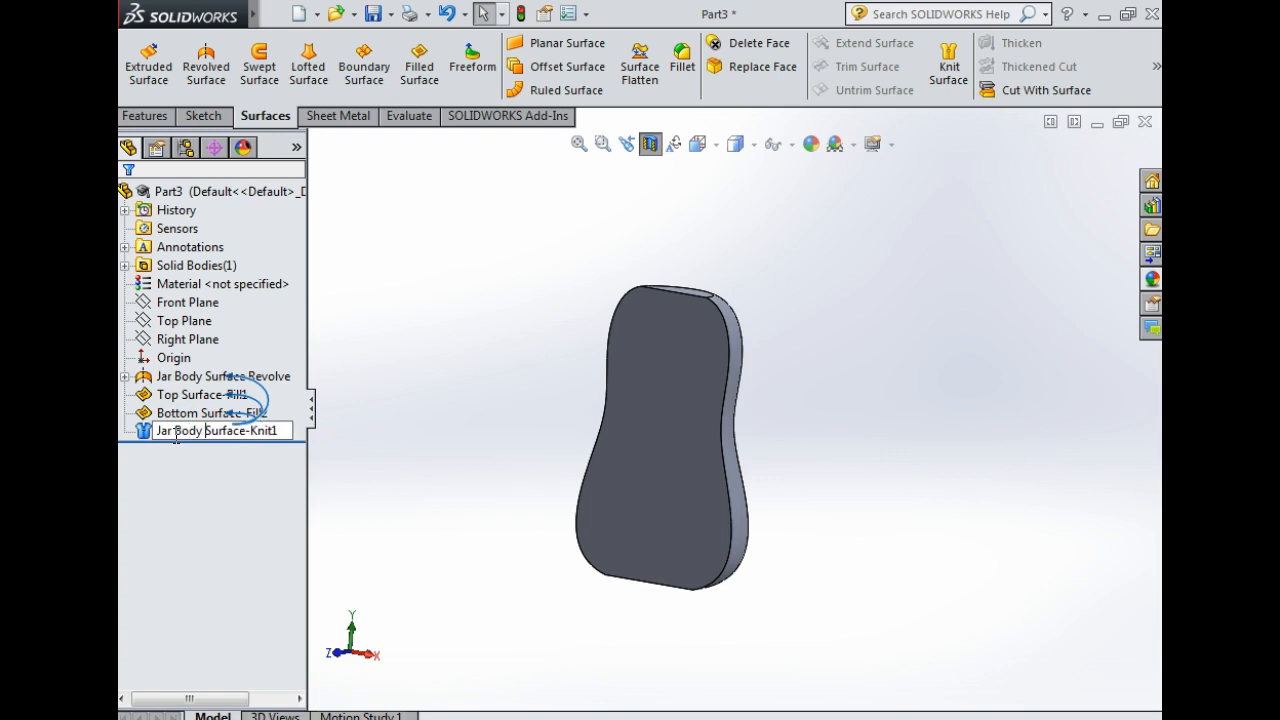
left_click(483, 358)
middle_click_drag(612, 312, 618, 370)
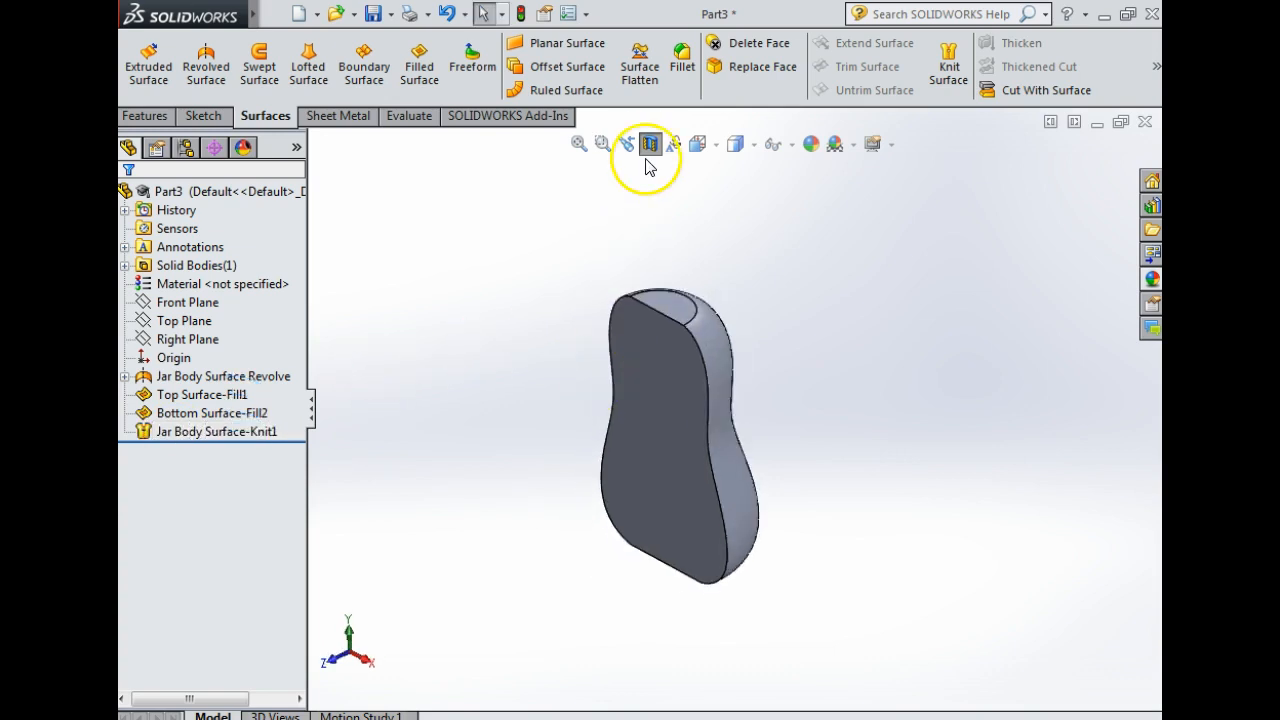
Turn off the section view and sketch a circle about 48 mm in diameter, centred on the origin, on the jar's top face.
left_click(648, 149)
right_click(674, 314)
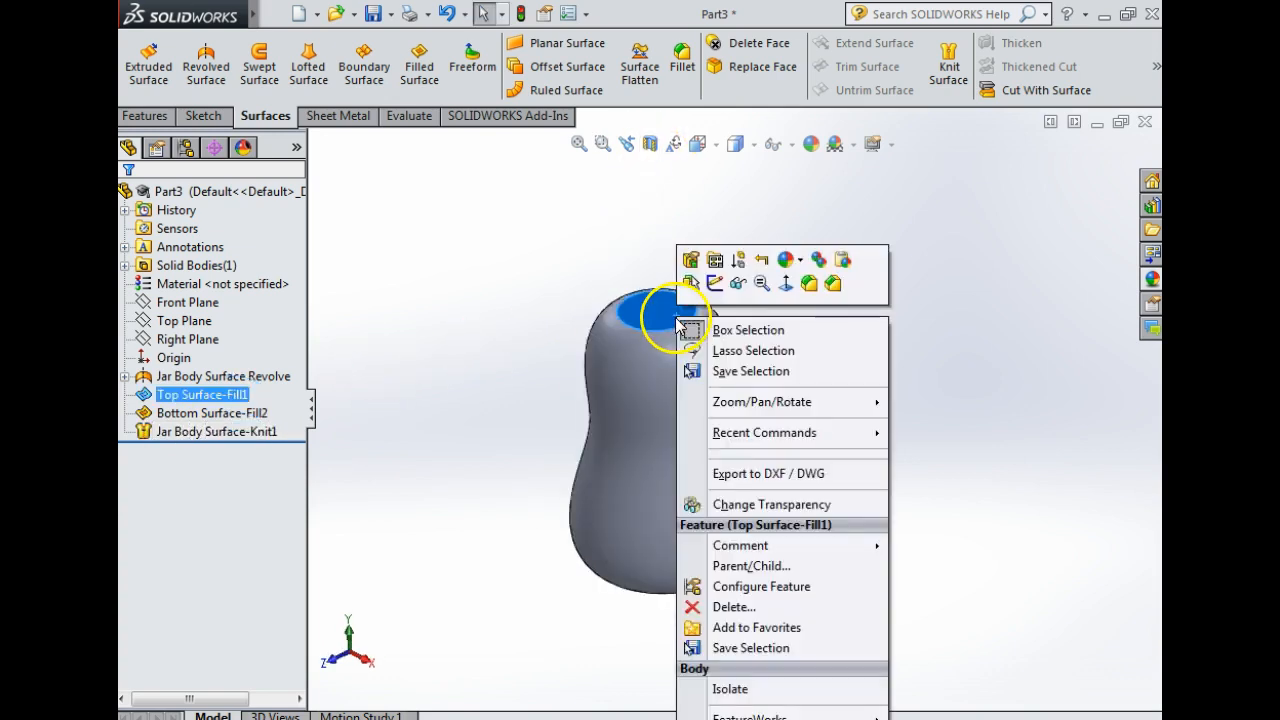
left_click(786, 275)
left_click(203, 115)
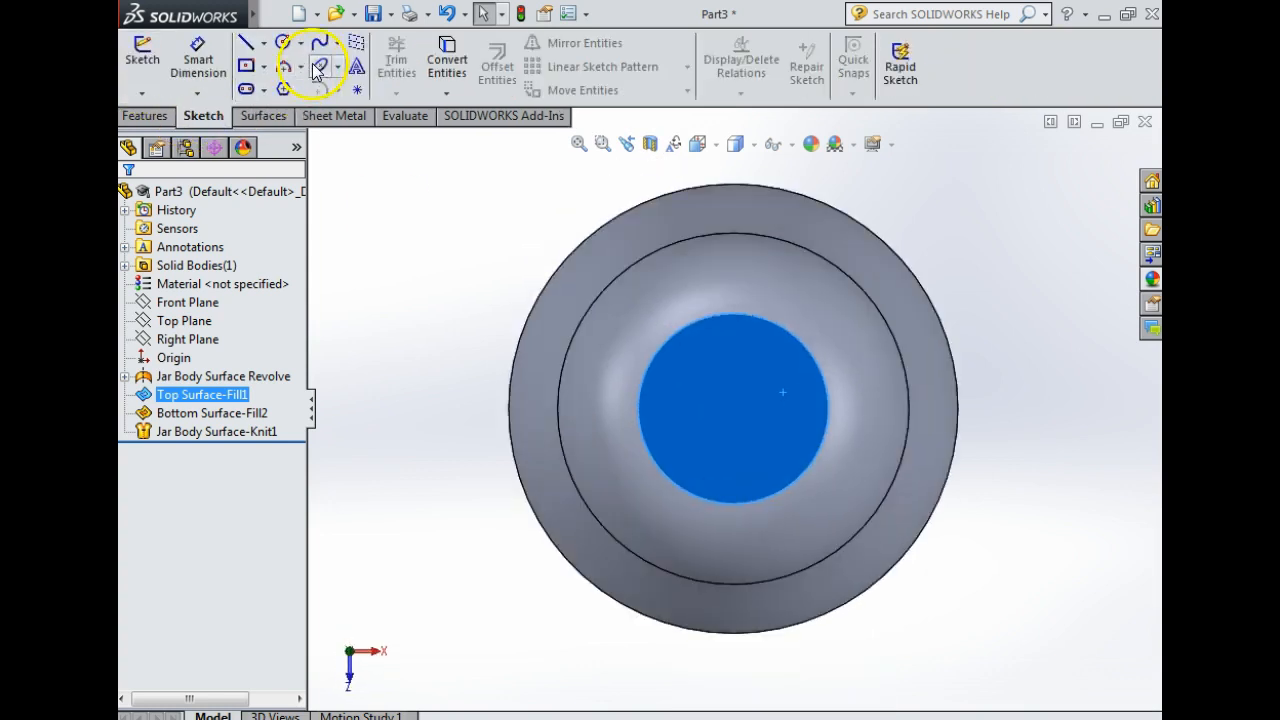
left_click(285, 45)
left_click(734, 408)
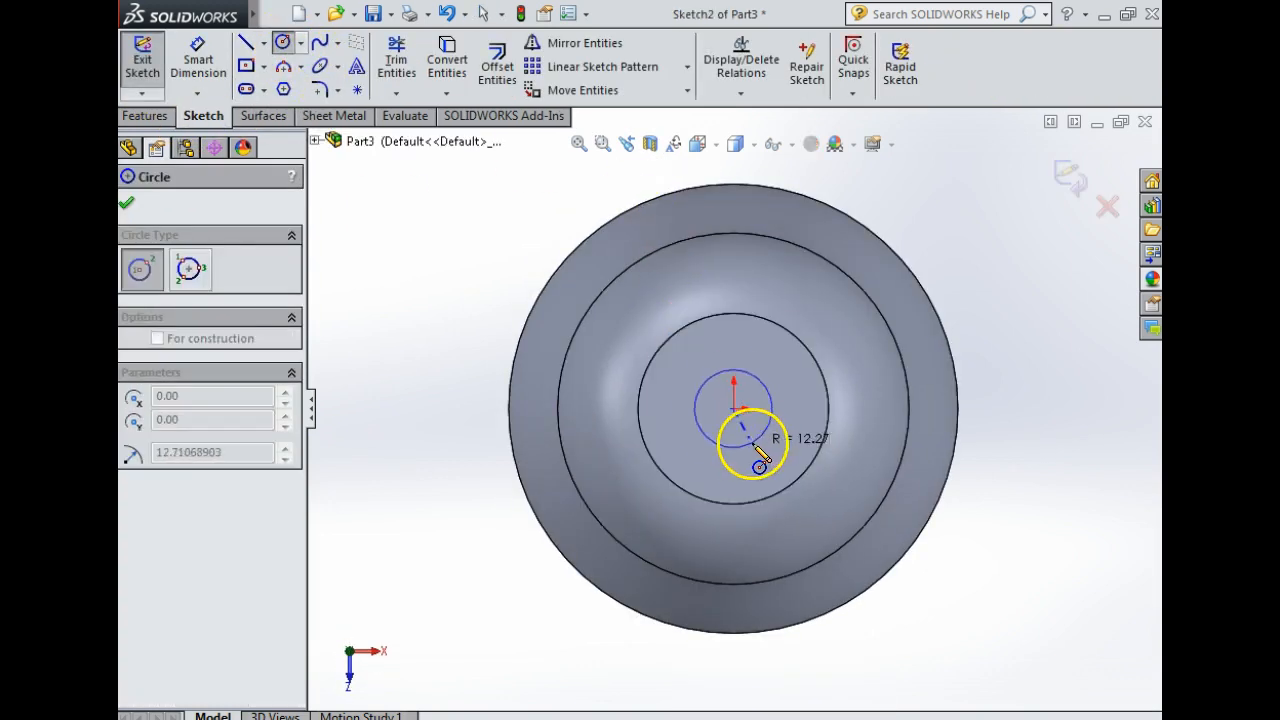
left_click(758, 480)
Dimension the circle on the jar's top face with a diameter of 50 mm.
left_click(200, 62)
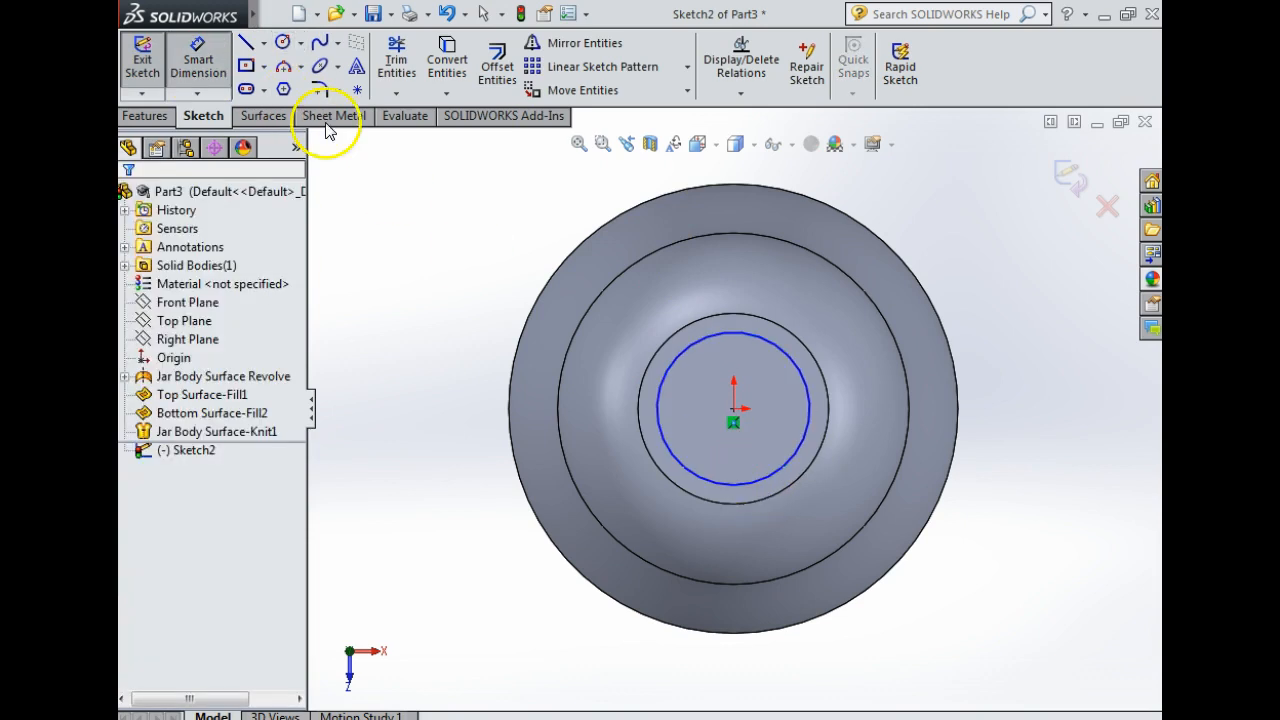
left_click(790, 354)
left_click(1035, 405)
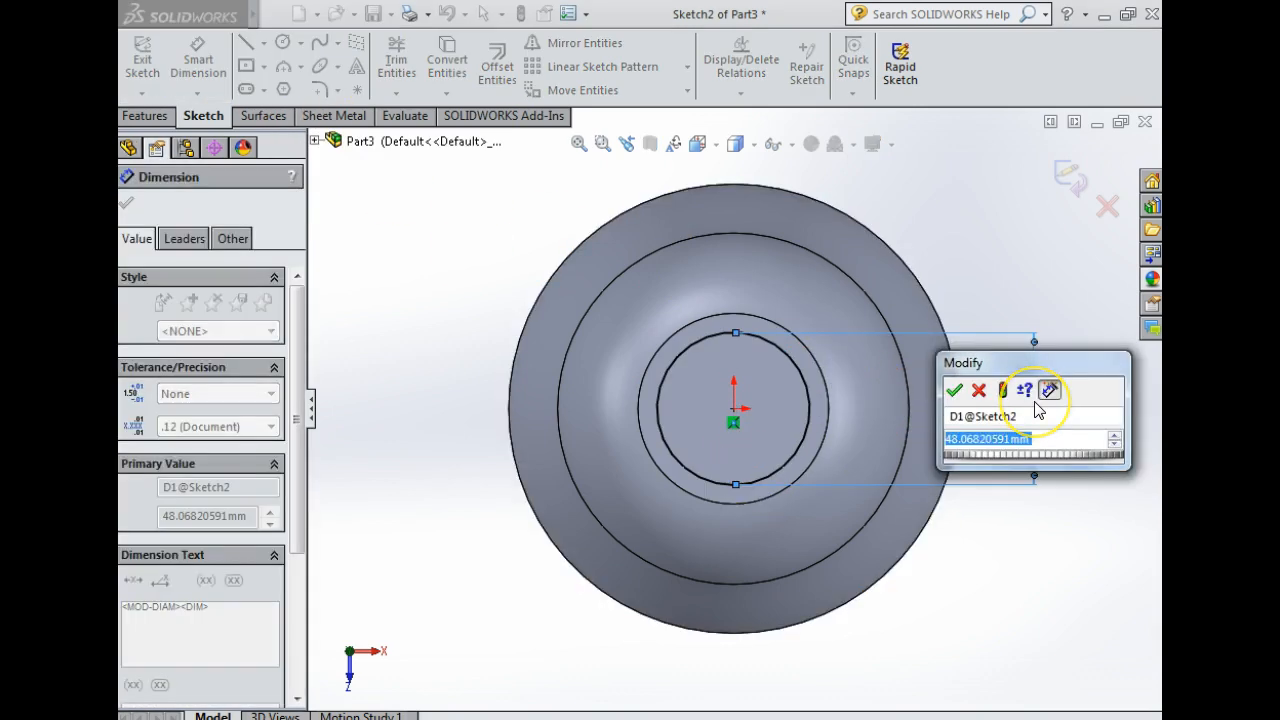
type("50")
key("Return")
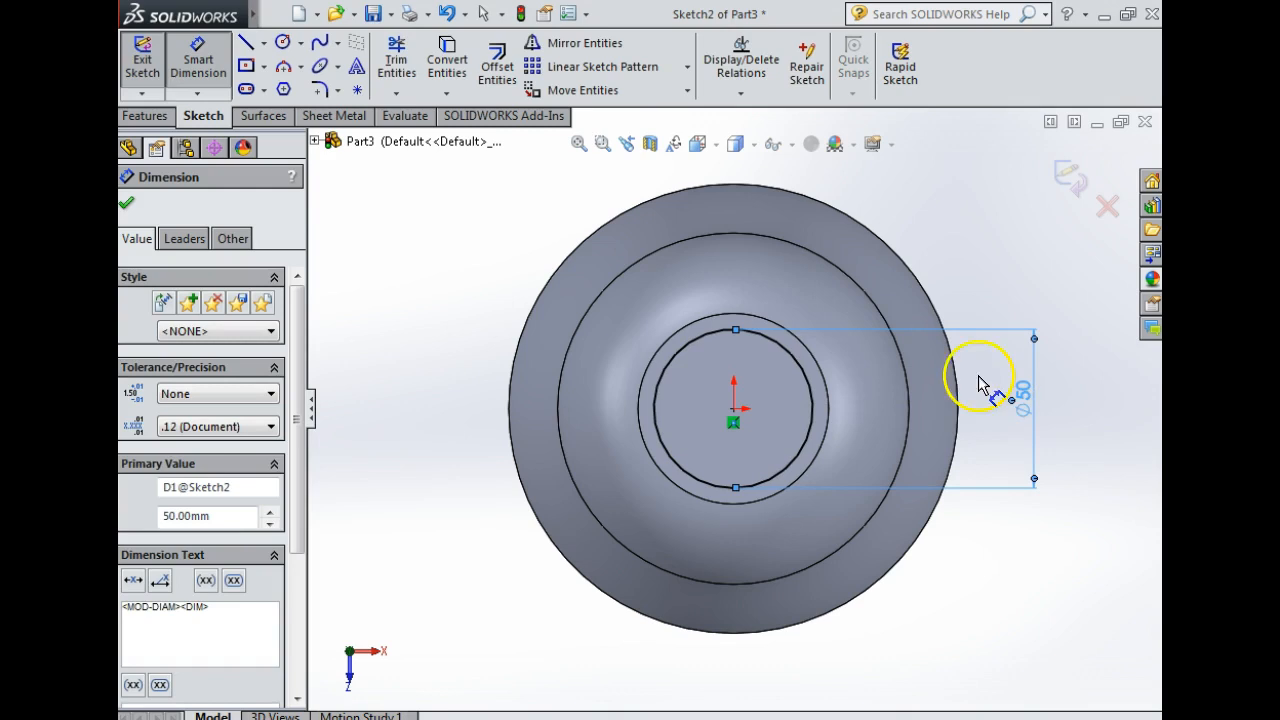
Extrude the circle as a blind boss 5 mm deep, with Merge result enabled.
left_click(147, 116)
left_click(150, 62)
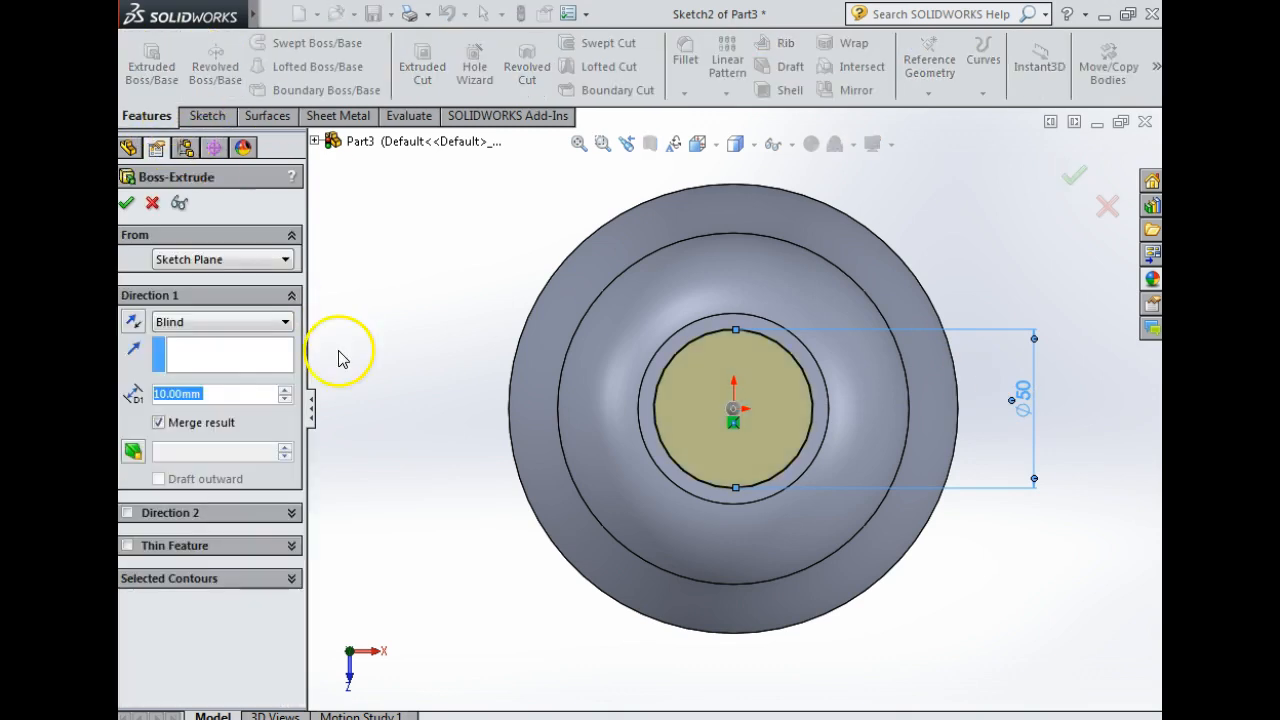
type("5")
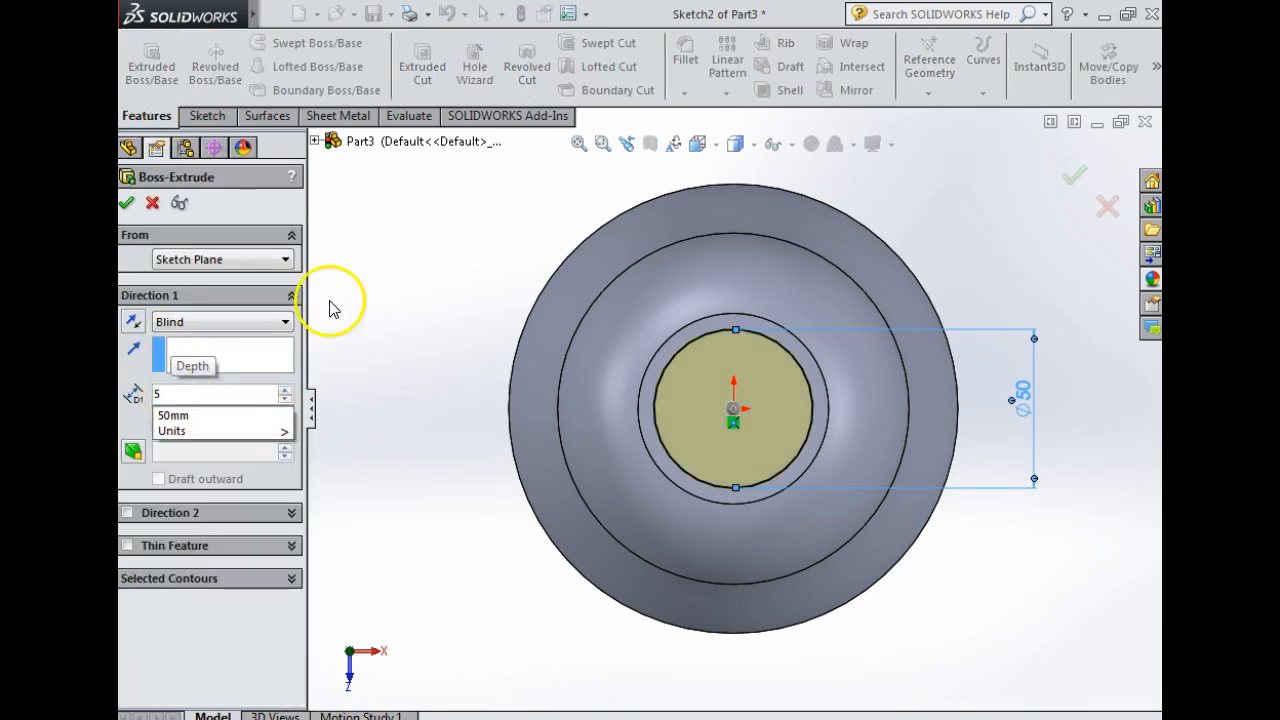
key("Return")
left_click(131, 208)
Rename the boss extrusion on the jar's top as Lid Connector Boss-Extrude1.
middle_click_drag(791, 535, 791, 373)
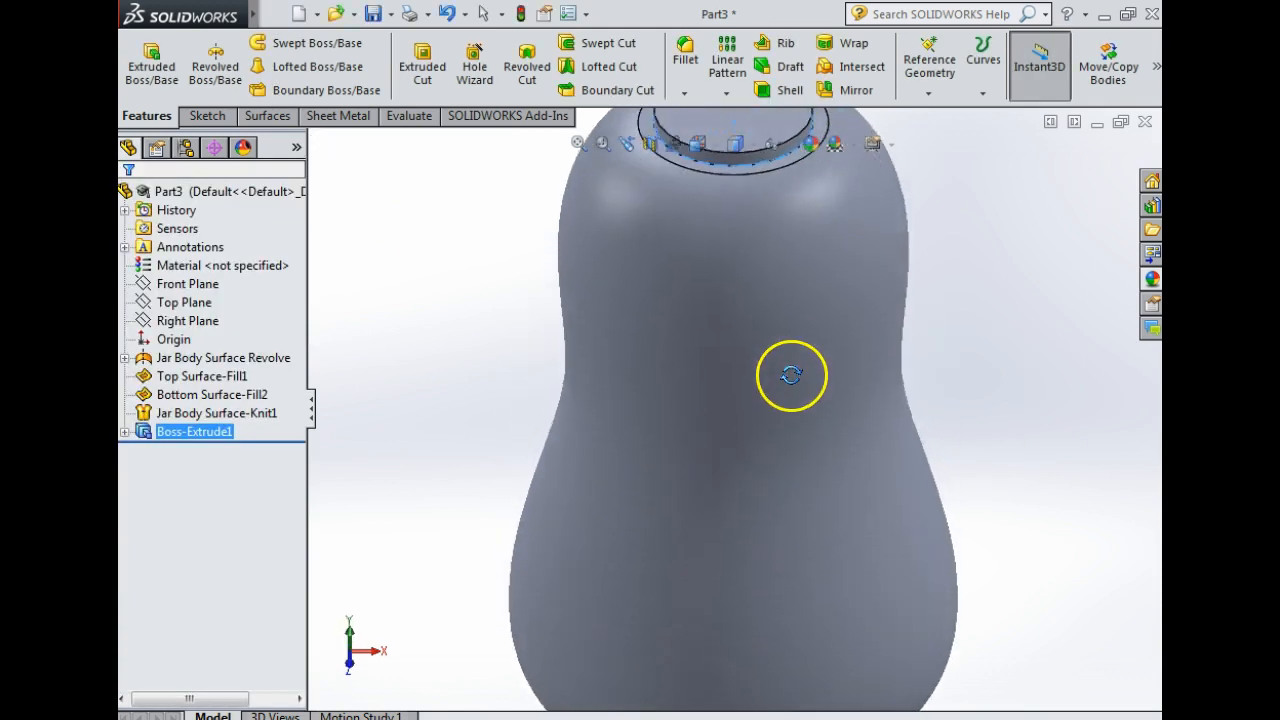
scroll(801, 400, "up", 5)
middle_click_drag(811, 426, 855, 344)
scroll(766, 278, "down", 4)
left_click(195, 437)
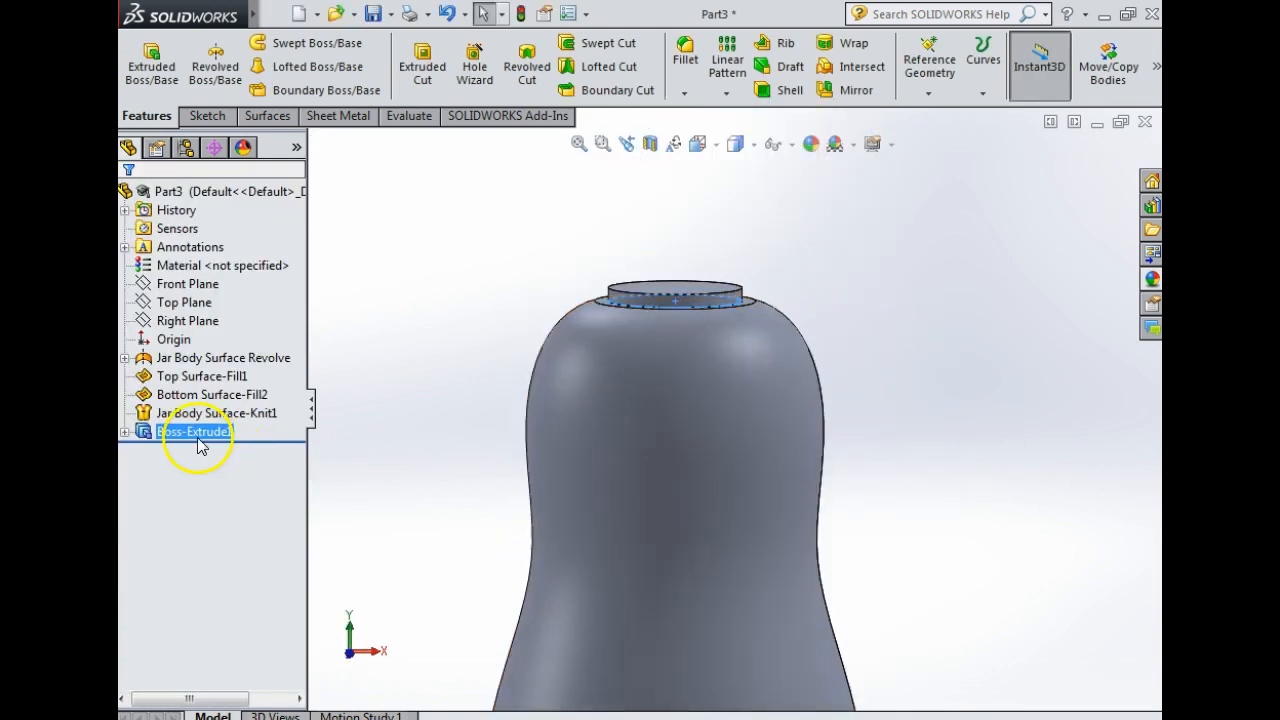
left_click(198, 440)
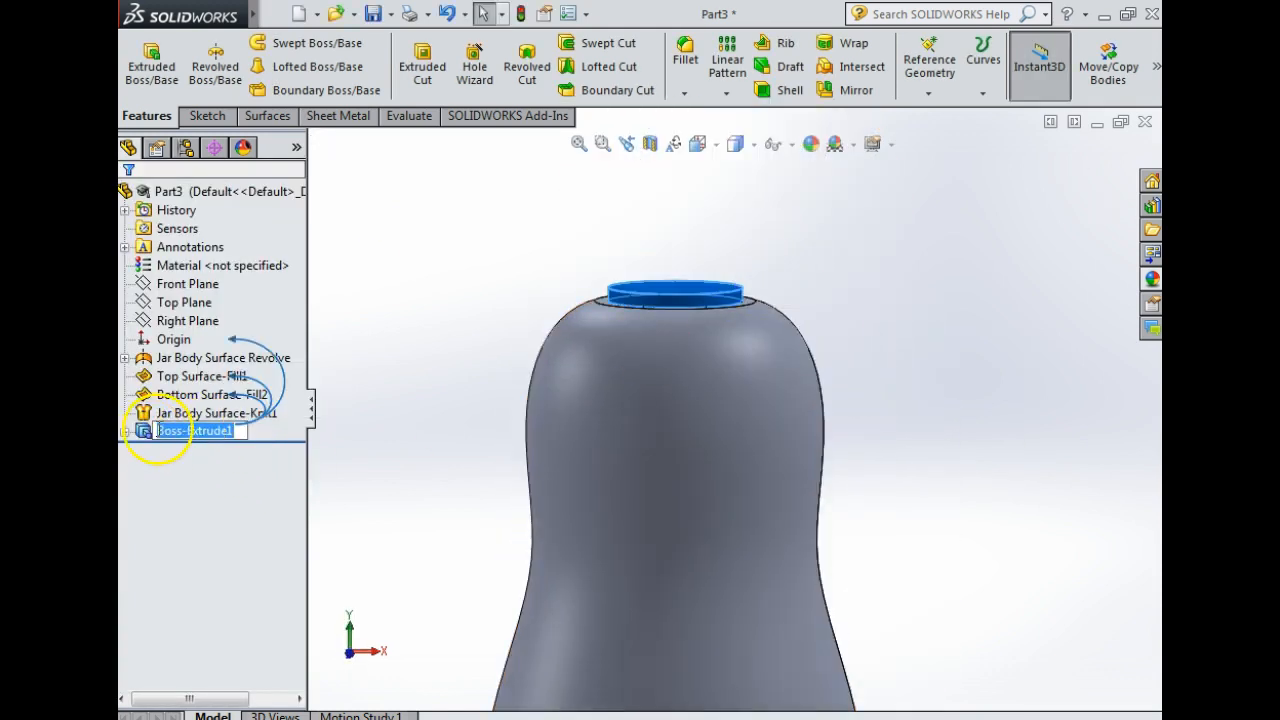
left_click(215, 416)
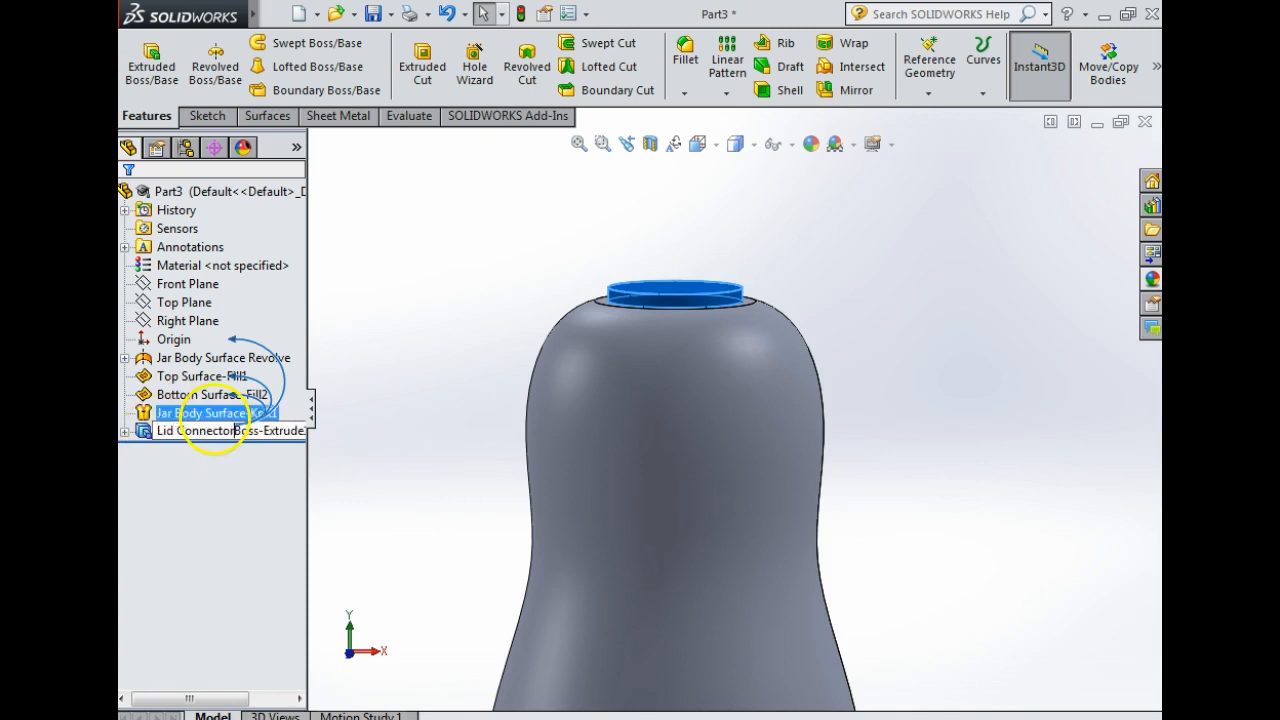
left_click(386, 371)
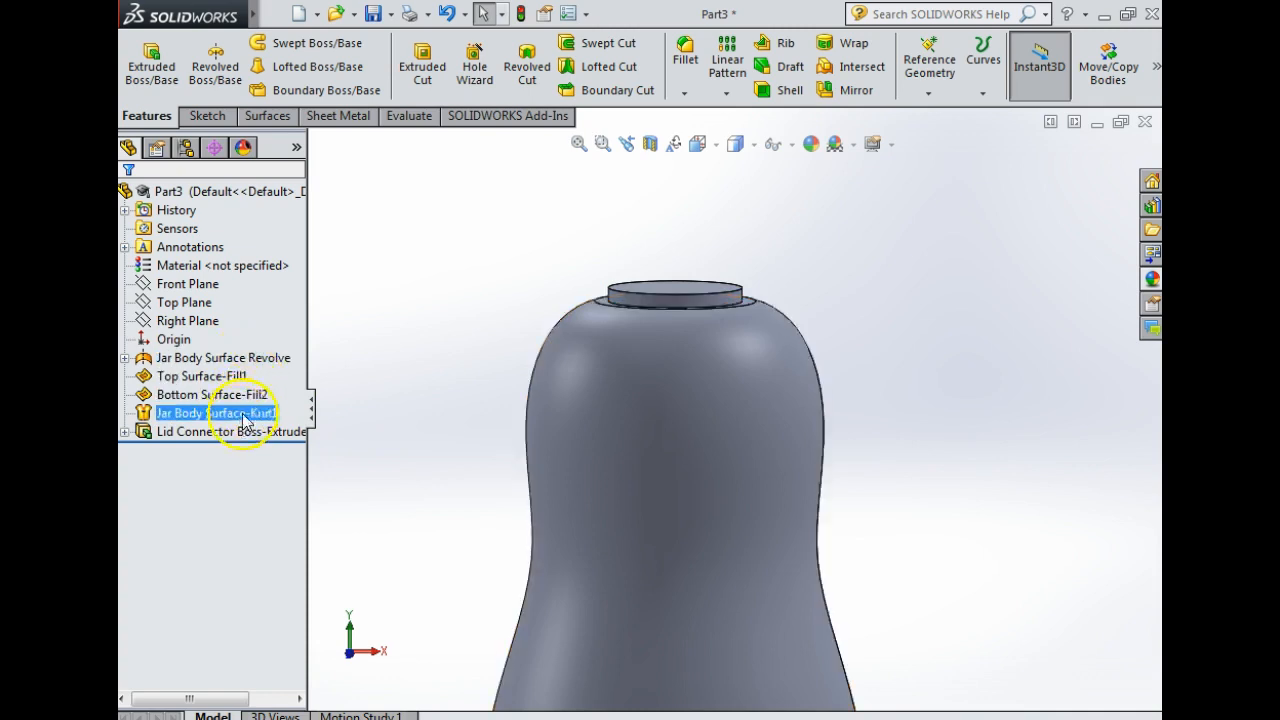
Shell the jar to a 4 mm wall thickness, removing the lid connector's top face, with Show preview enabled.
middle_click_drag(788, 323, 780, 345)
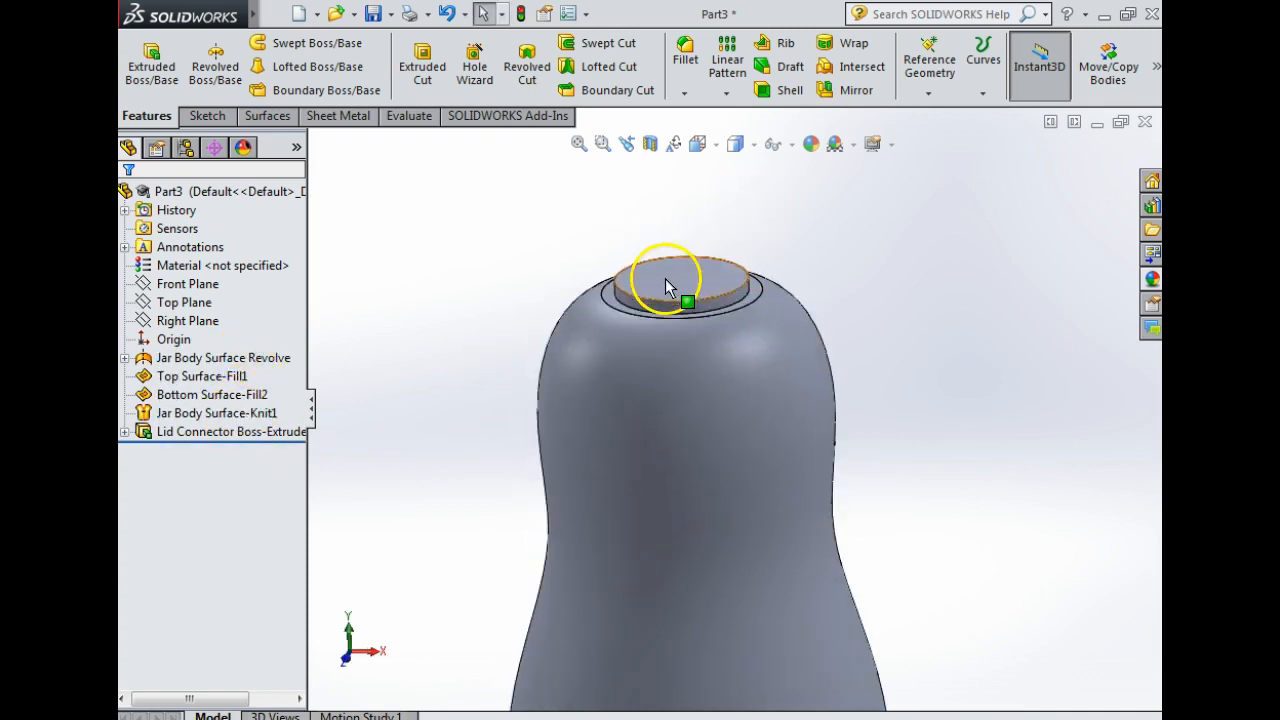
left_click(786, 92)
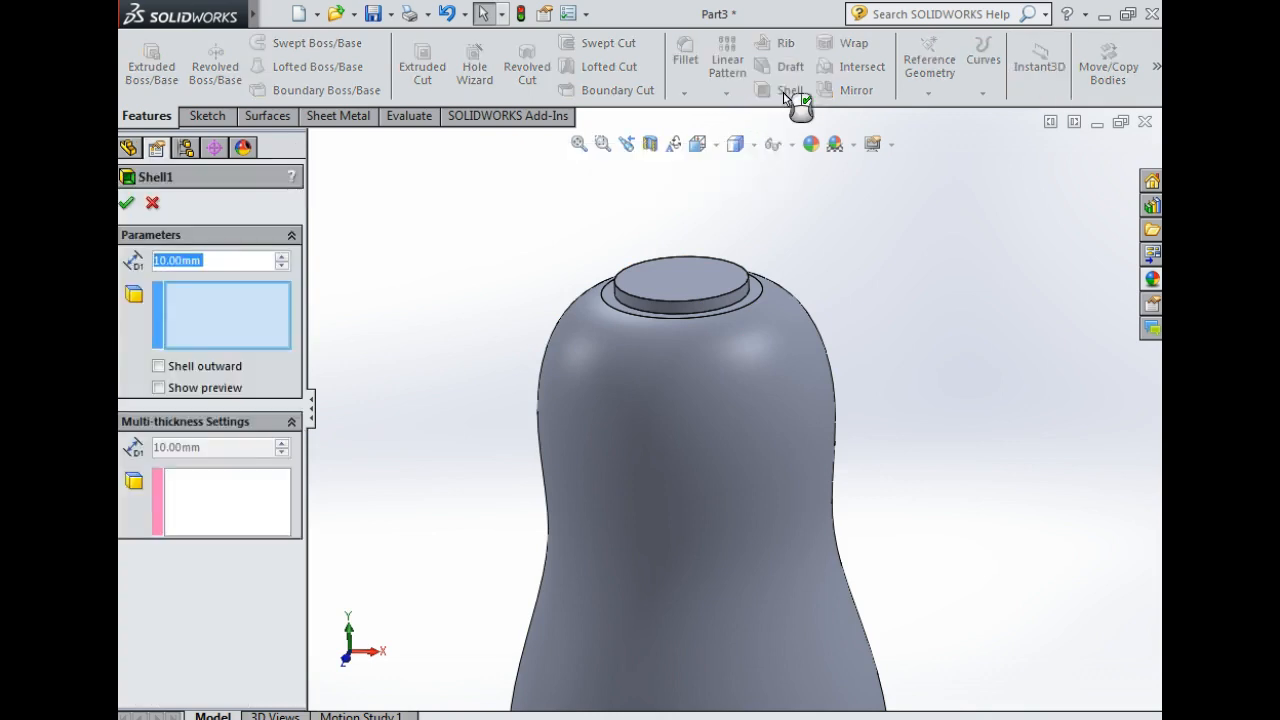
left_click(704, 286)
left_click_drag(216, 263, 139, 260)
type("4")
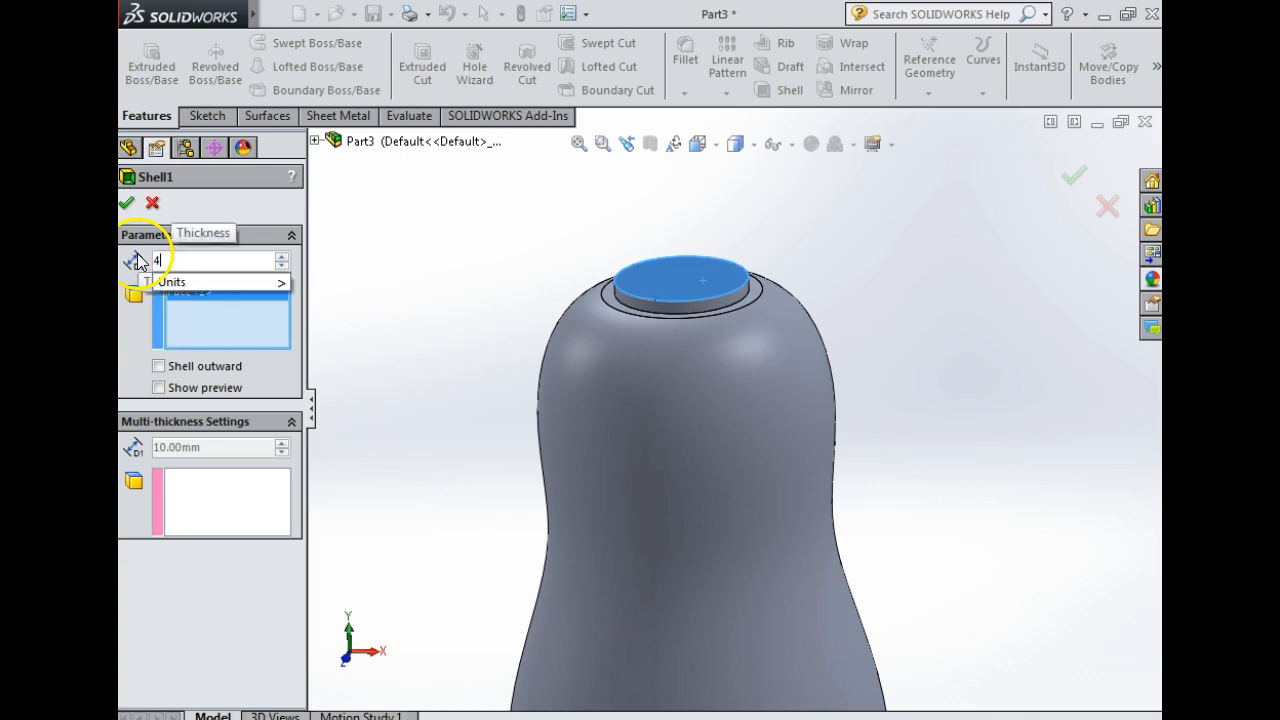
key("Return")
left_click(160, 387)
middle_click_drag(512, 376, 493, 403)
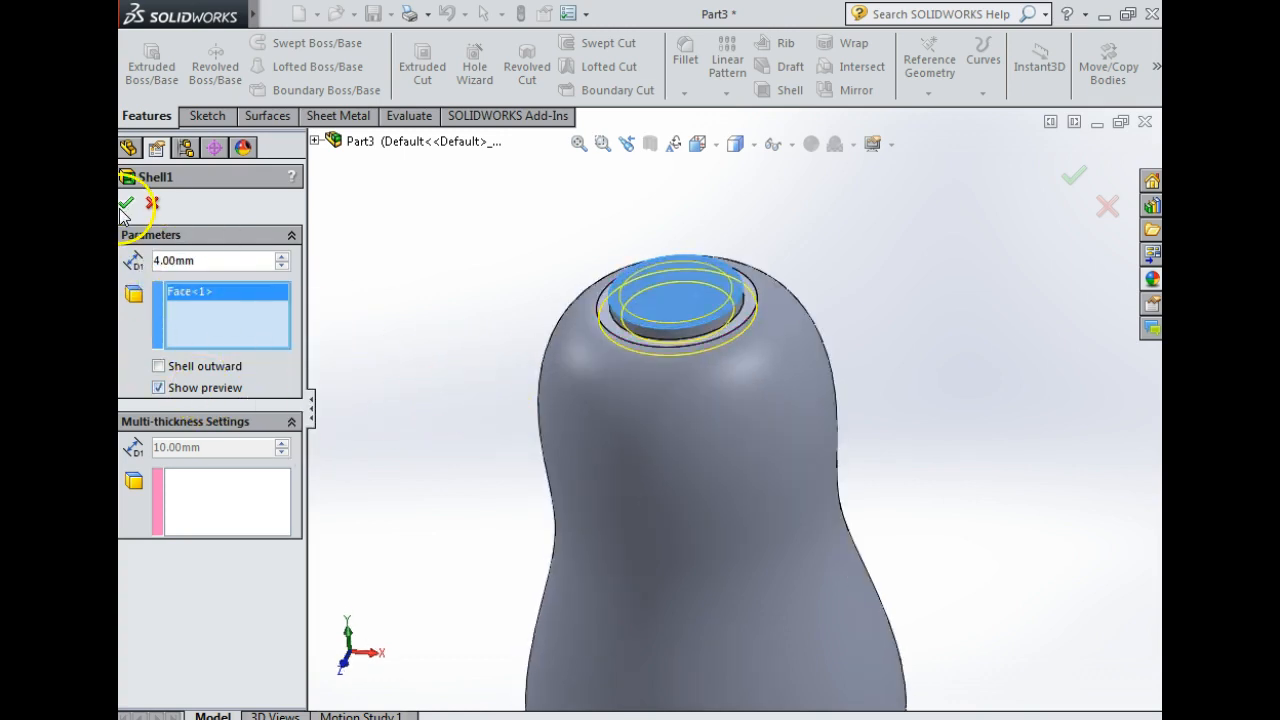
left_click(124, 205)
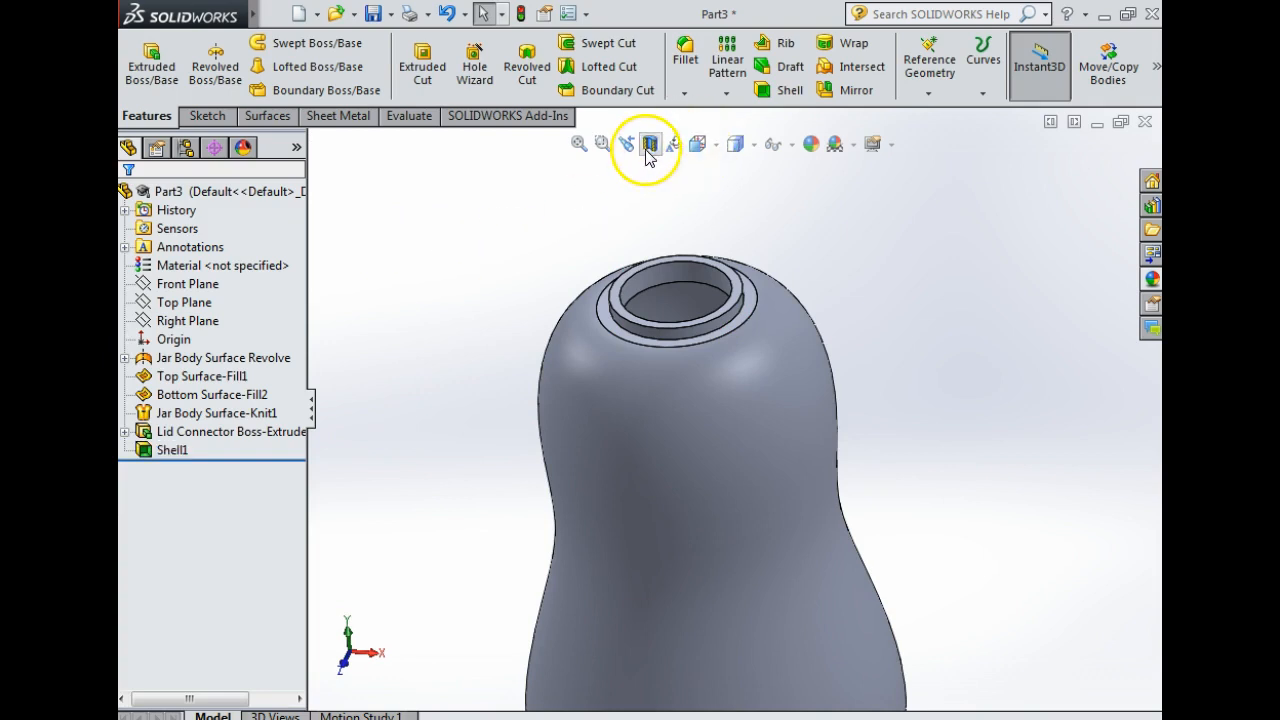
Apply a planar section view at the Front Plane and examine the shelled jar's wall and interior.
left_click(649, 152)
middle_click_drag(786, 449, 728, 378)
scroll(786, 477, "up", 4)
scroll(780, 486, "down", 1)
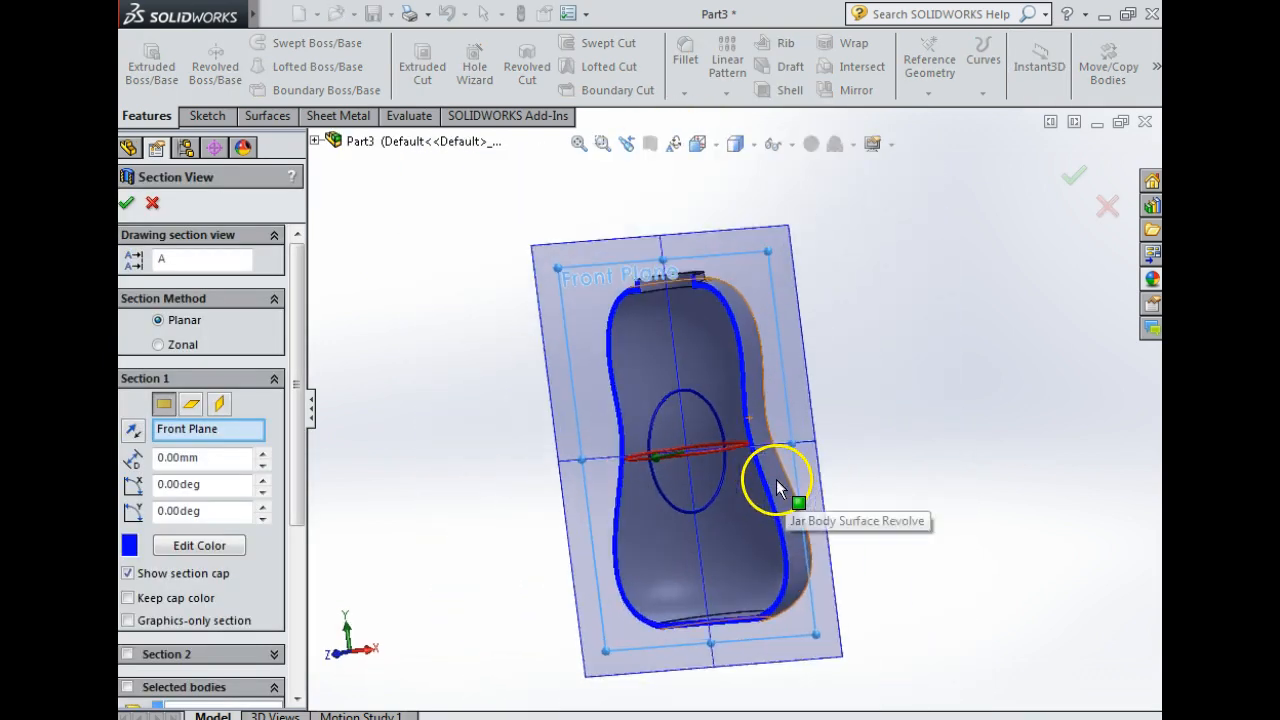
middle_click_drag(700, 463, 774, 496)
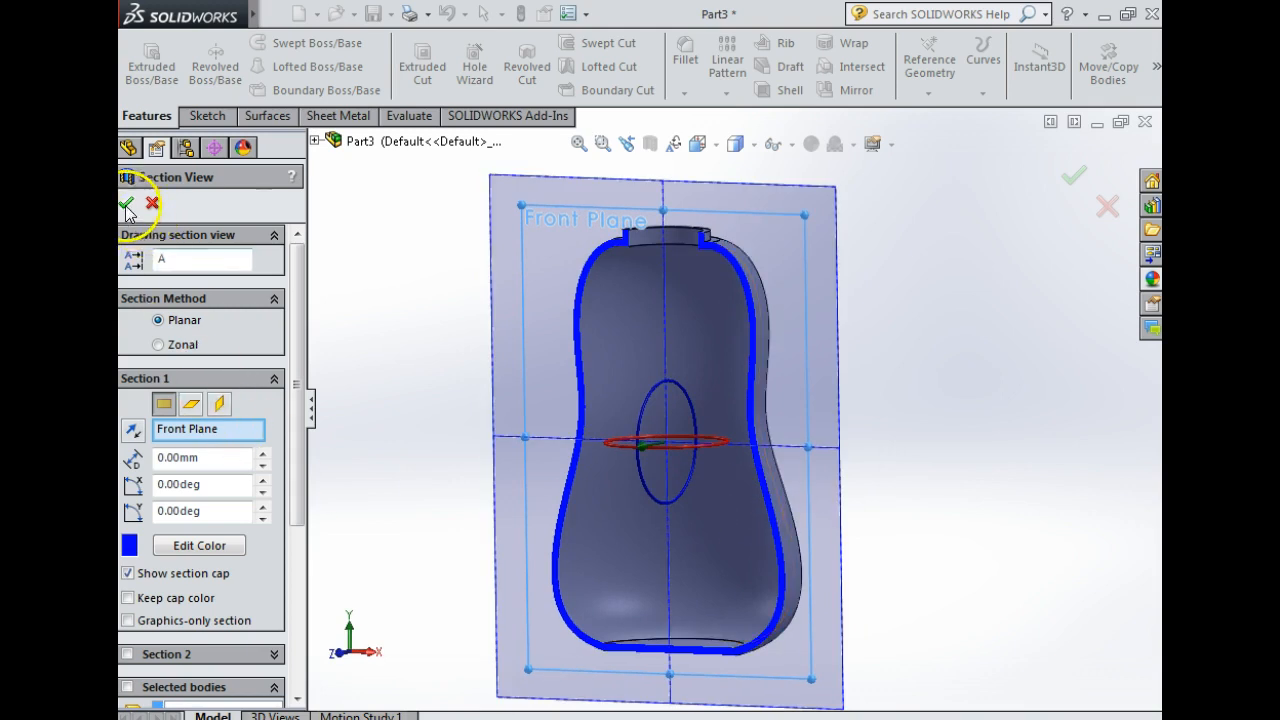
left_click(126, 204)
Rename the shell feature with a name beginning with Body.
left_click(170, 450)
left_click(166, 451)
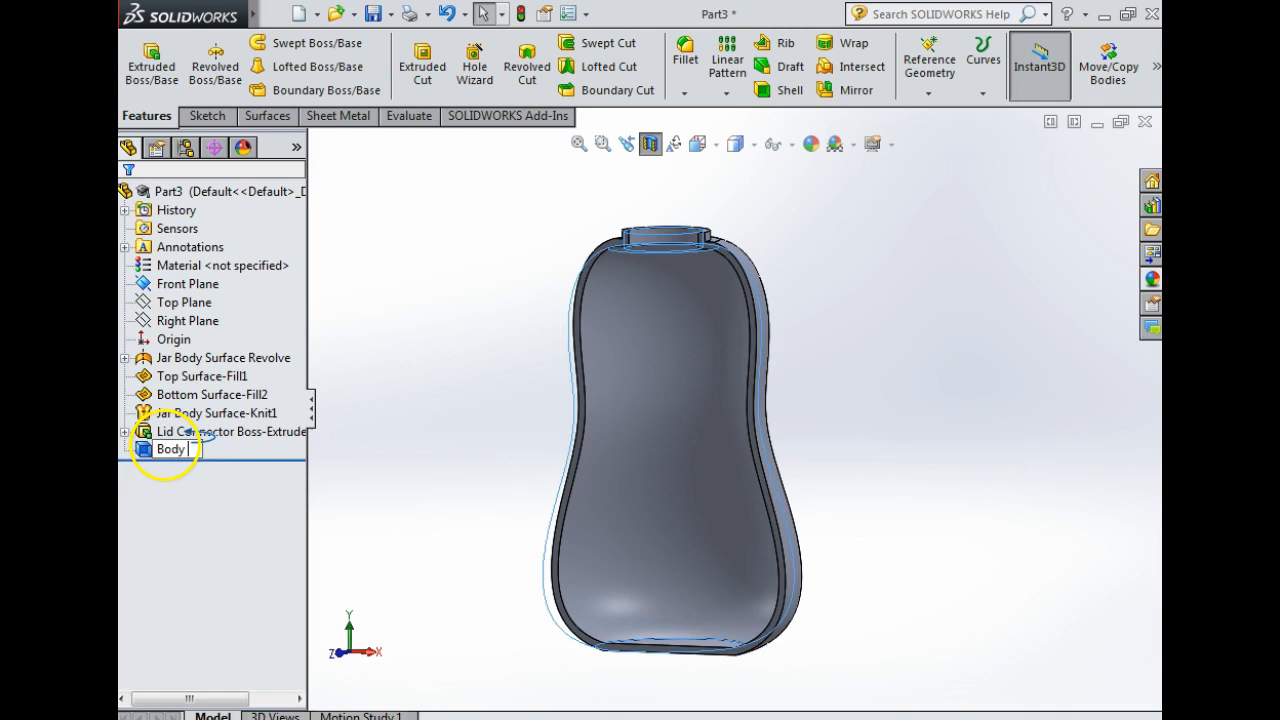